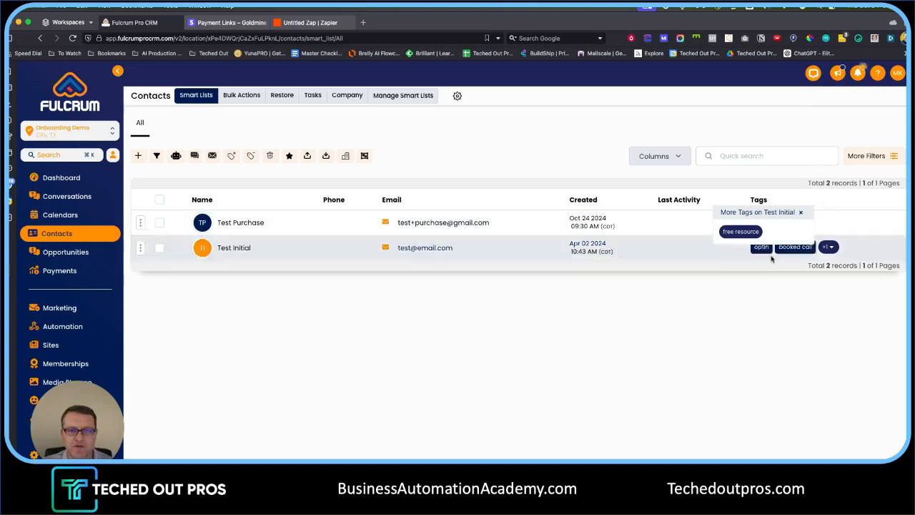
- Close the More Tags popup on the second test contact's row
left_click(801, 213)
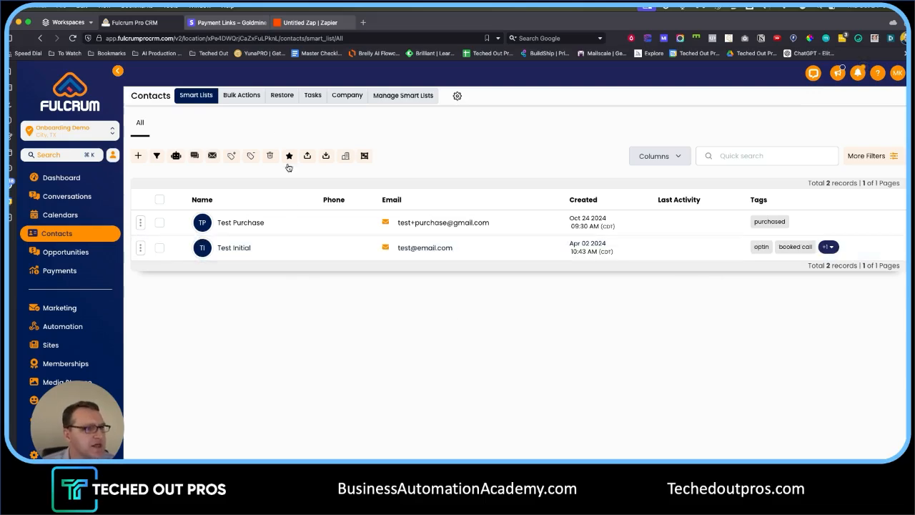
- Start a new Stripe payment link selling Test Product at $1.00
left_click(228, 22)
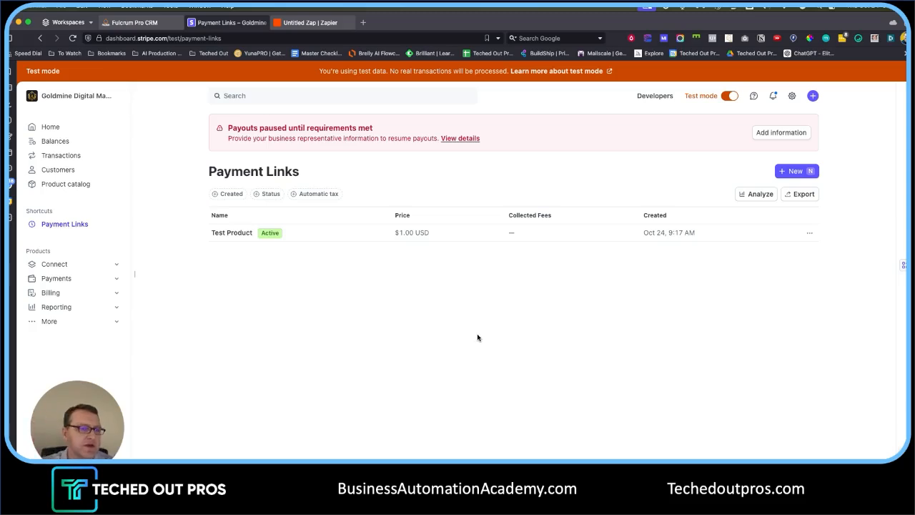
left_click(796, 173)
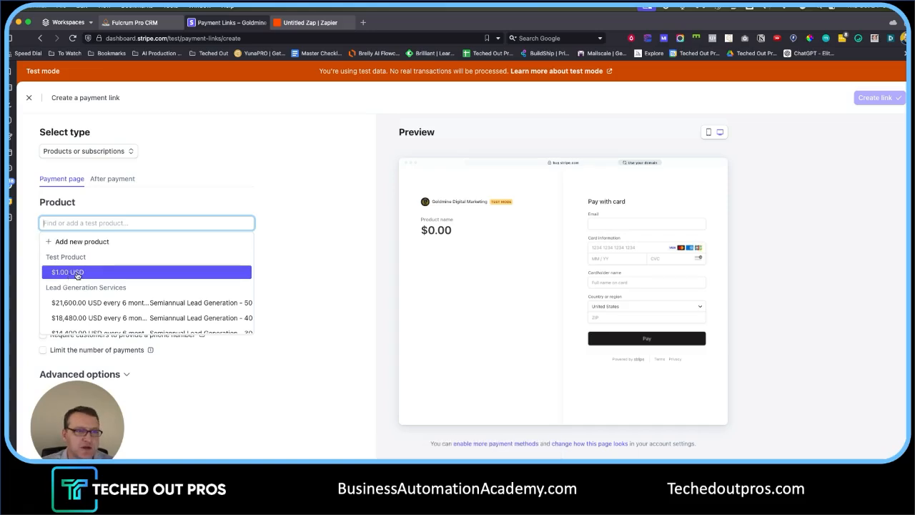
left_click(77, 275)
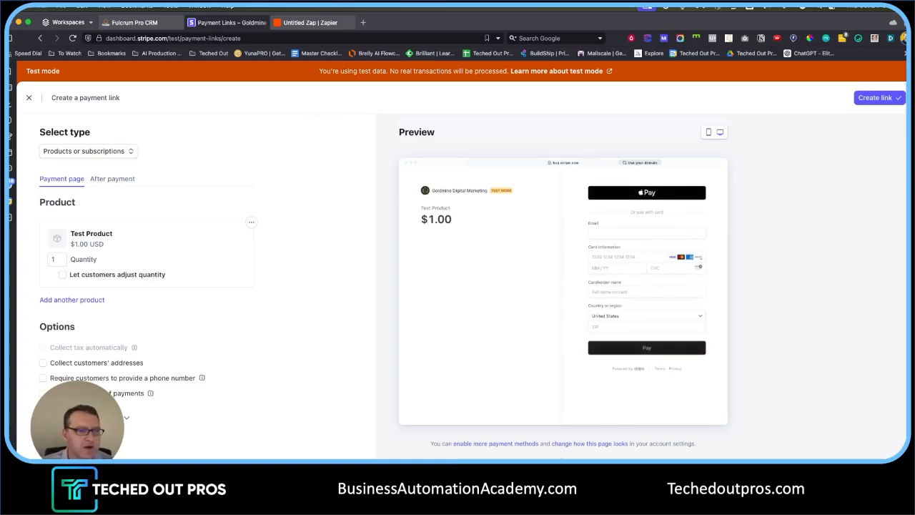
- Leave address and phone number collection off and create the payment link
left_click(43, 362)
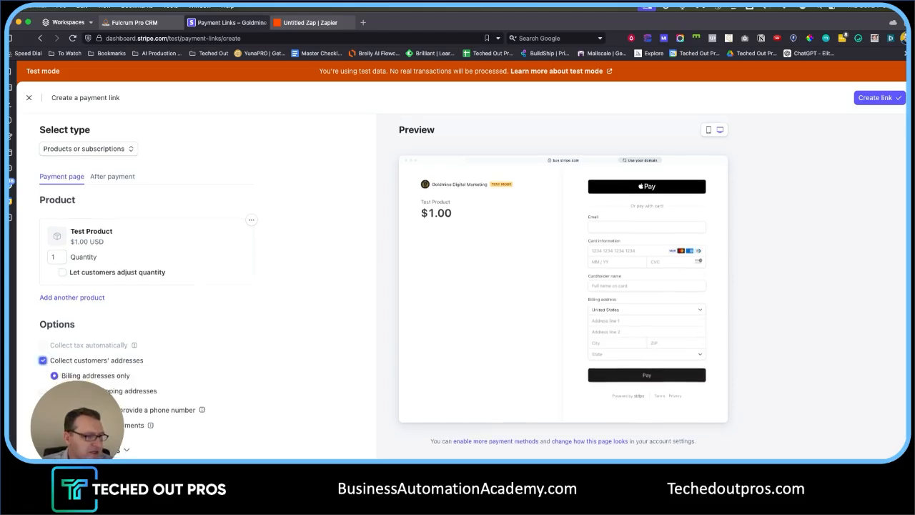
scroll(107, 400, "down", 1)
left_click(187, 384)
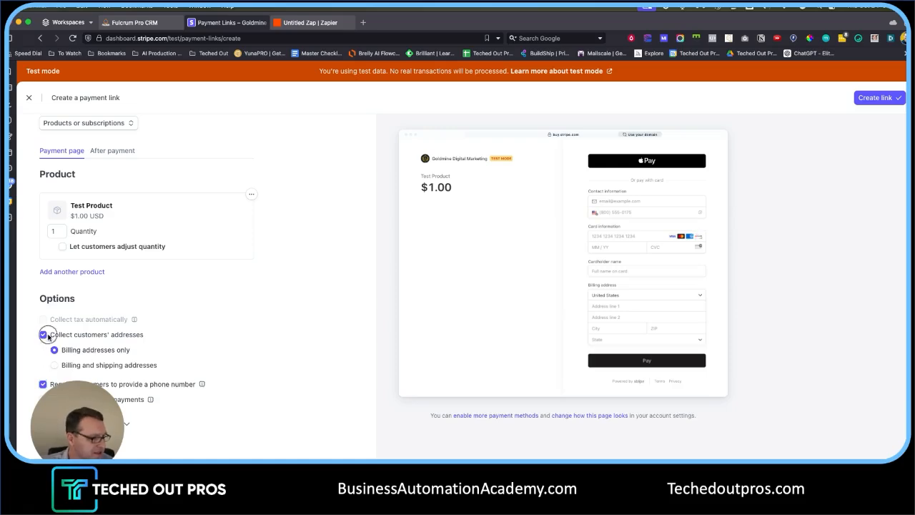
left_click(43, 335)
left_click(42, 379)
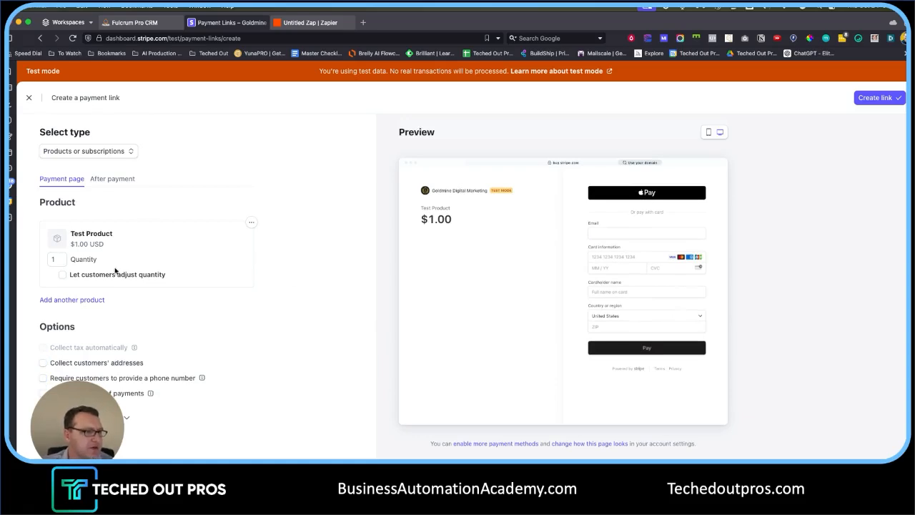
scroll(300, 279, "down", 3)
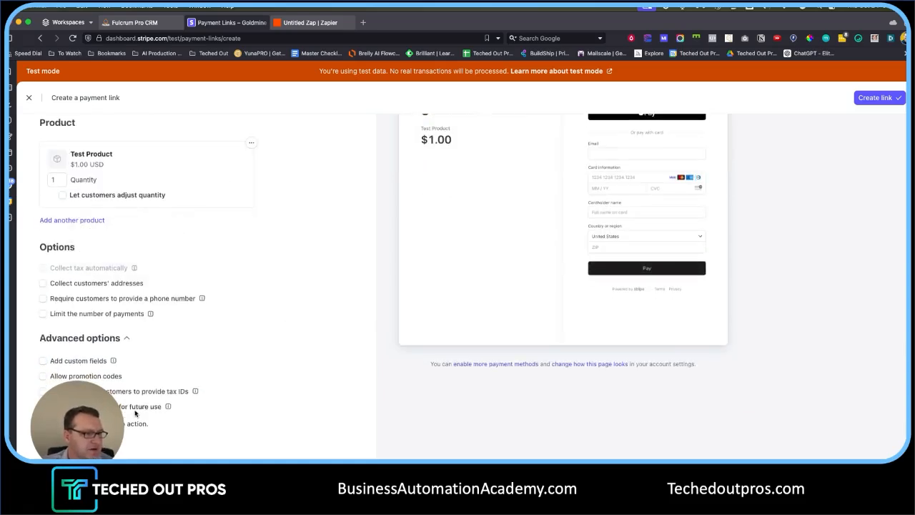
scroll(355, 322, "up", 3)
scroll(262, 298, "down", 3)
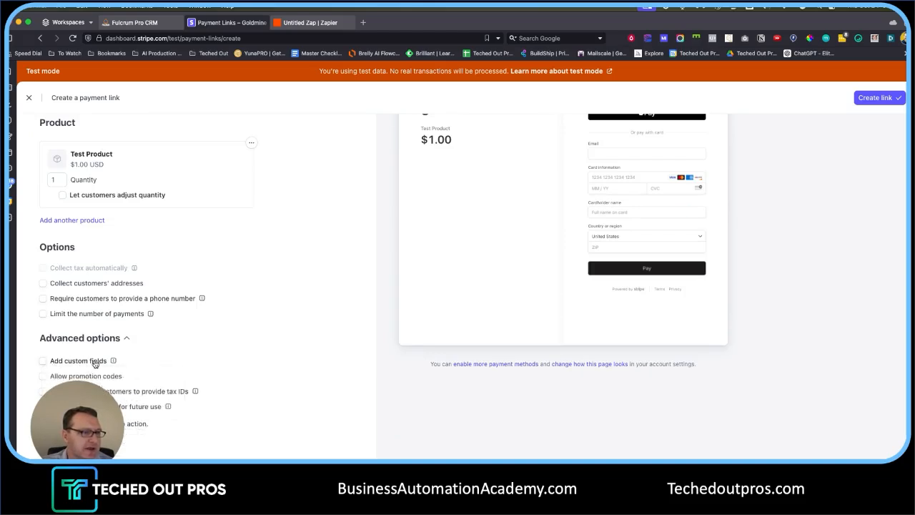
scroll(254, 345, "up", 3)
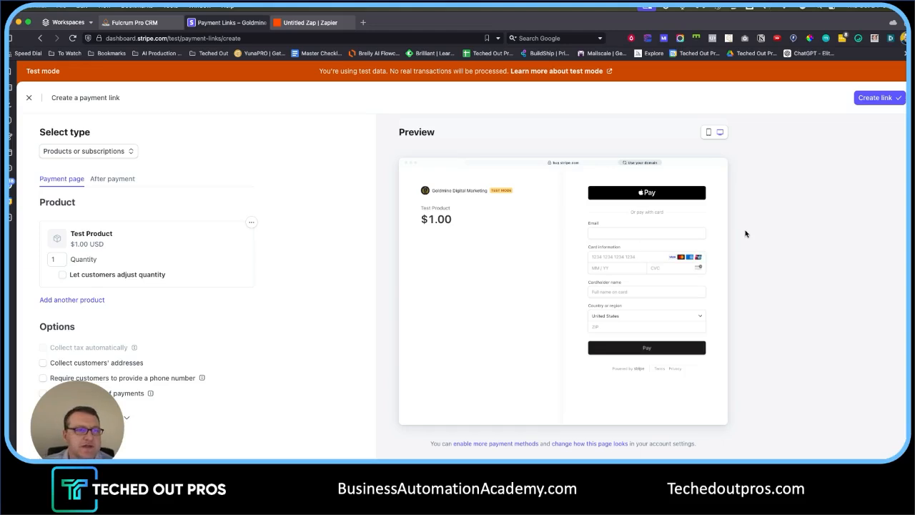
left_click(890, 104)
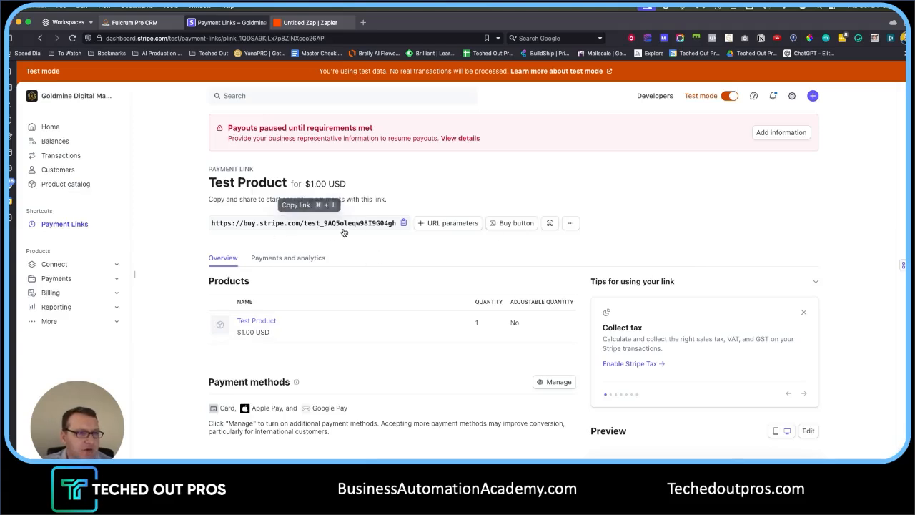
scroll(486, 264, "down", 3)
scroll(518, 274, "up", 3)
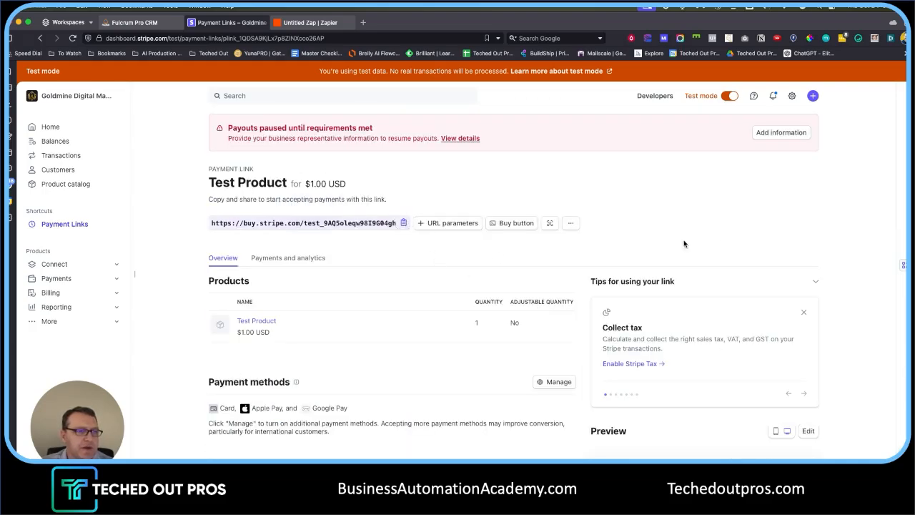
scroll(425, 232, "down", 4)
scroll(472, 226, "up", 3)
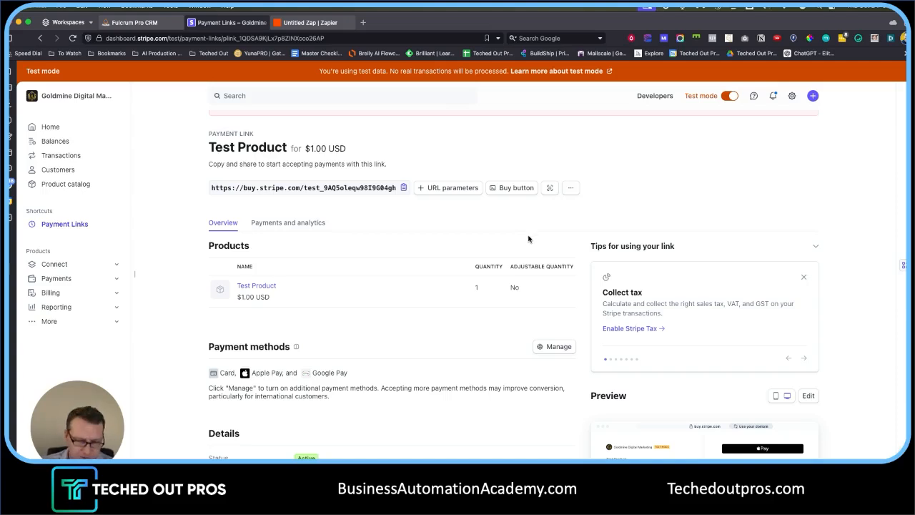
left_click(448, 190)
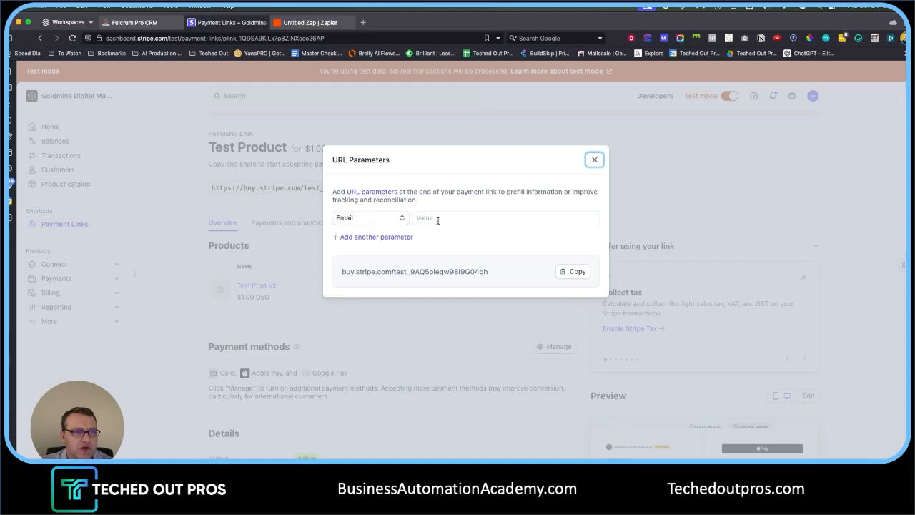
left_click(442, 219)
type("tes")
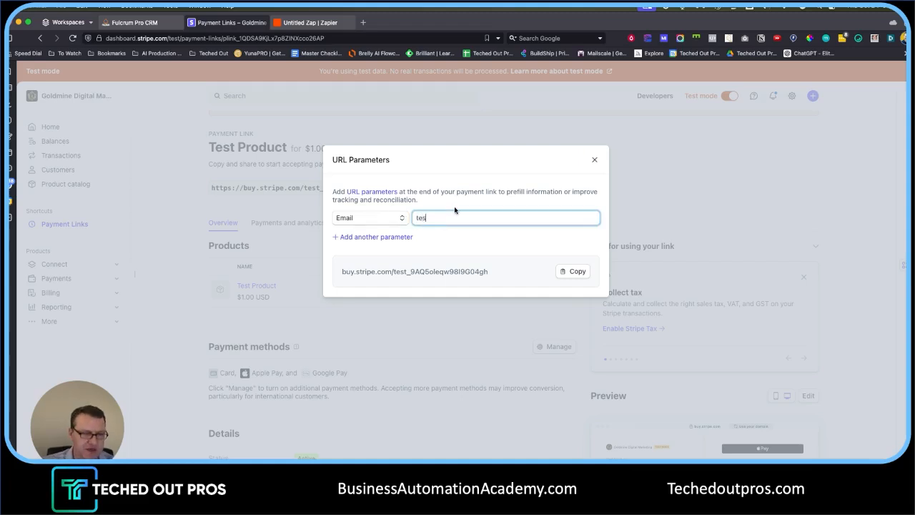
type("t@email.com")
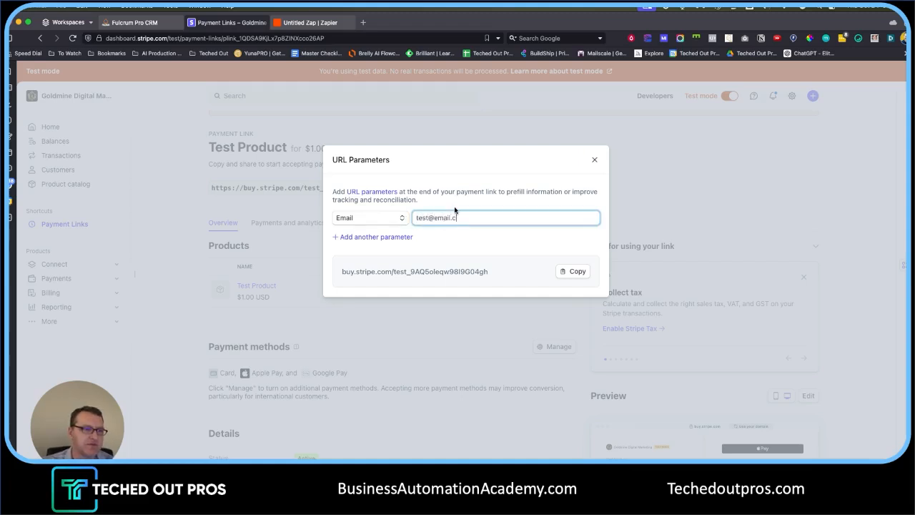
left_click(485, 268)
- Highlight the prefilled_email part of the generated link and add another parameter
left_click_drag(489, 268, 542, 270)
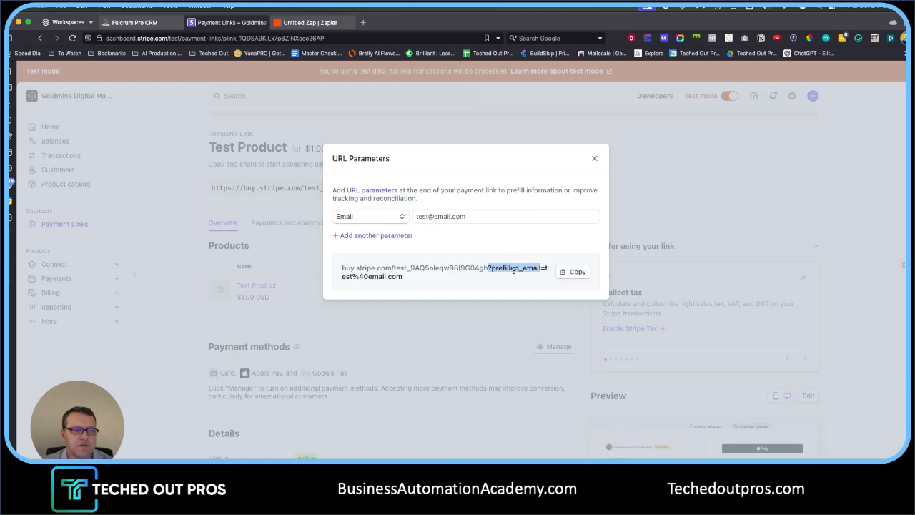
left_click_drag(541, 268, 486, 265)
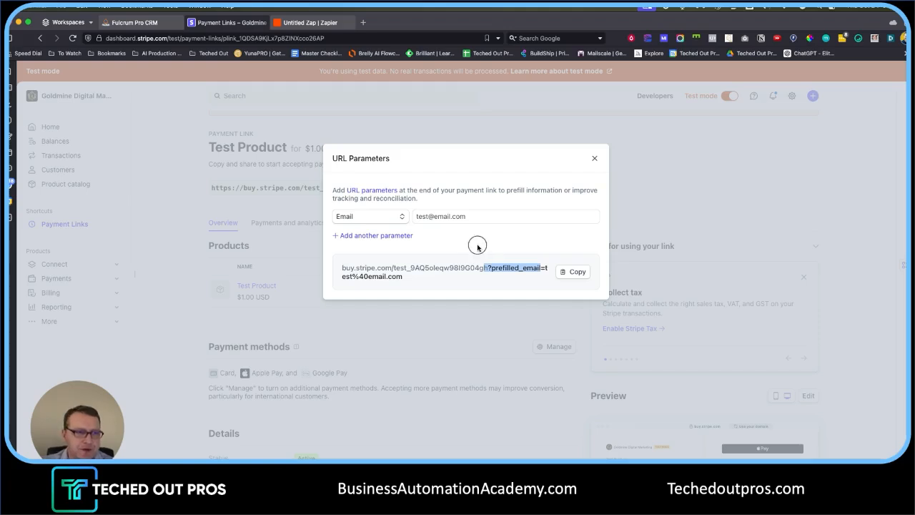
left_click(484, 272)
left_click(489, 269)
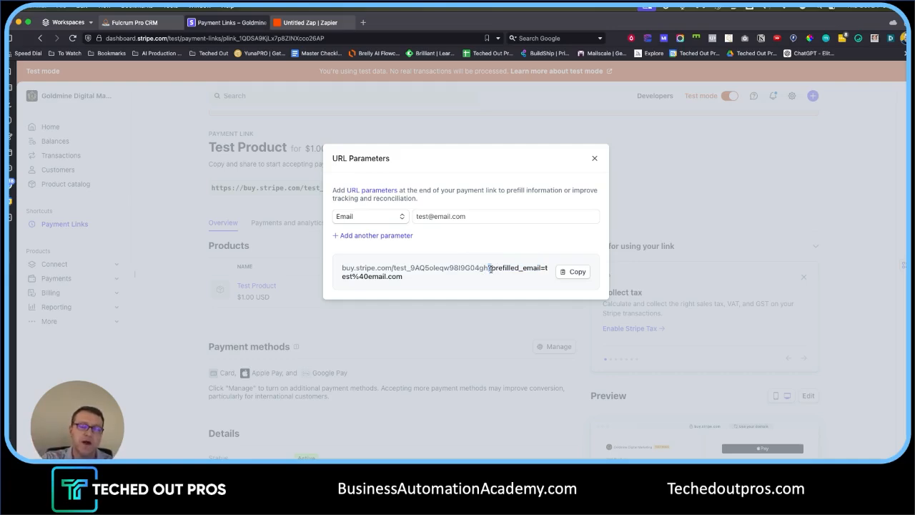
left_click(517, 247)
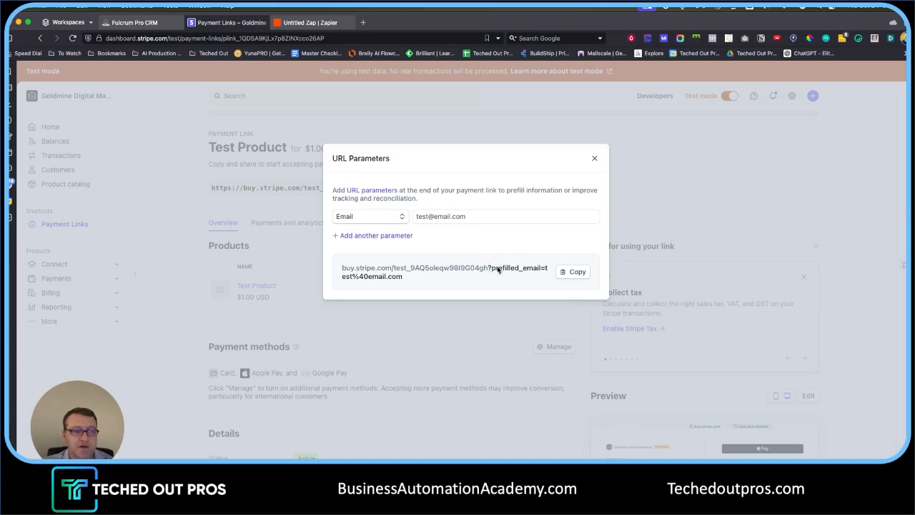
left_click_drag(491, 269, 540, 269)
left_click(515, 255)
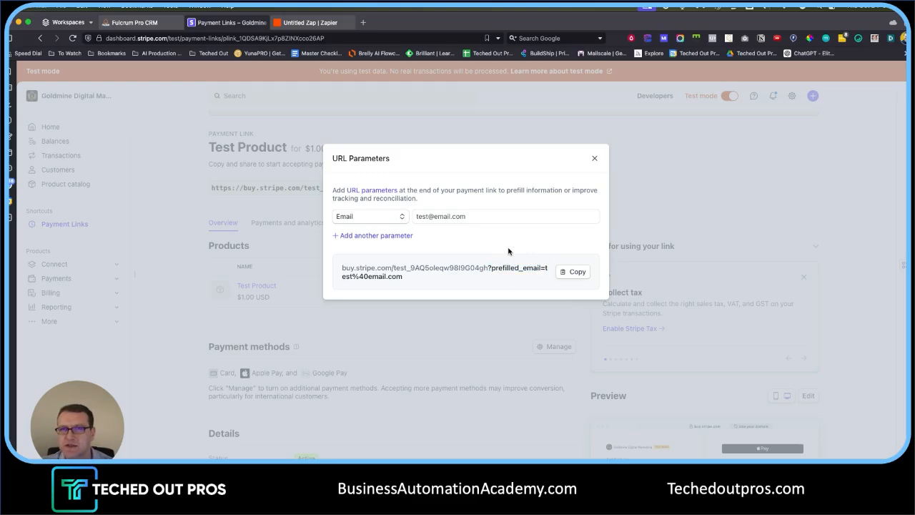
left_click(405, 236)
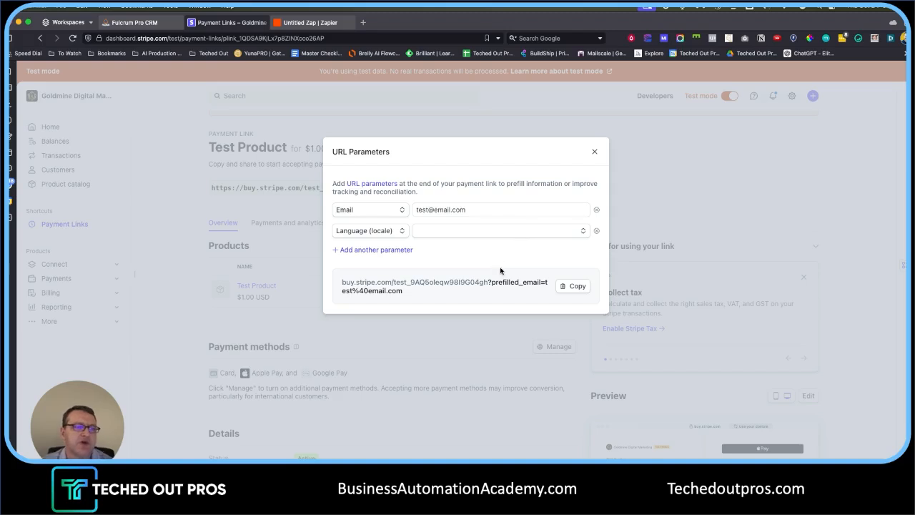
- Make the second URL parameter Client reference ID with value 12345
left_click(407, 238)
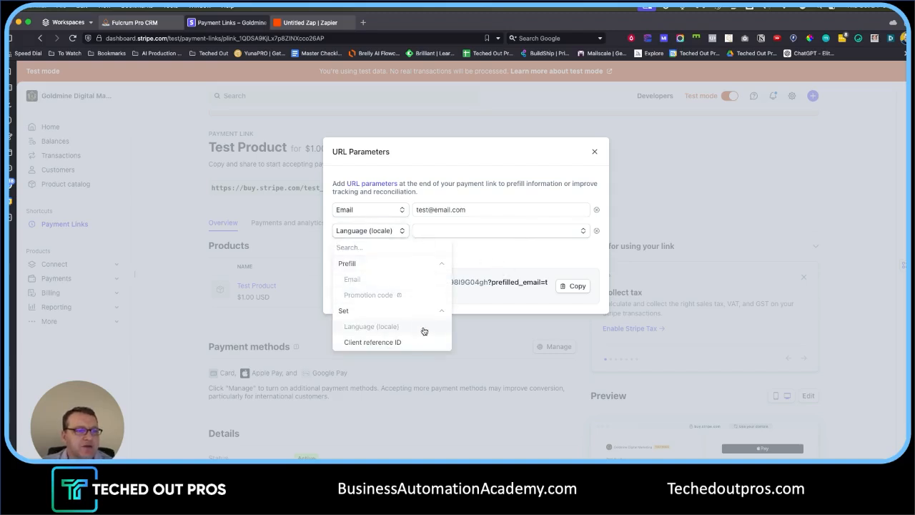
scroll(404, 349, "down", 3)
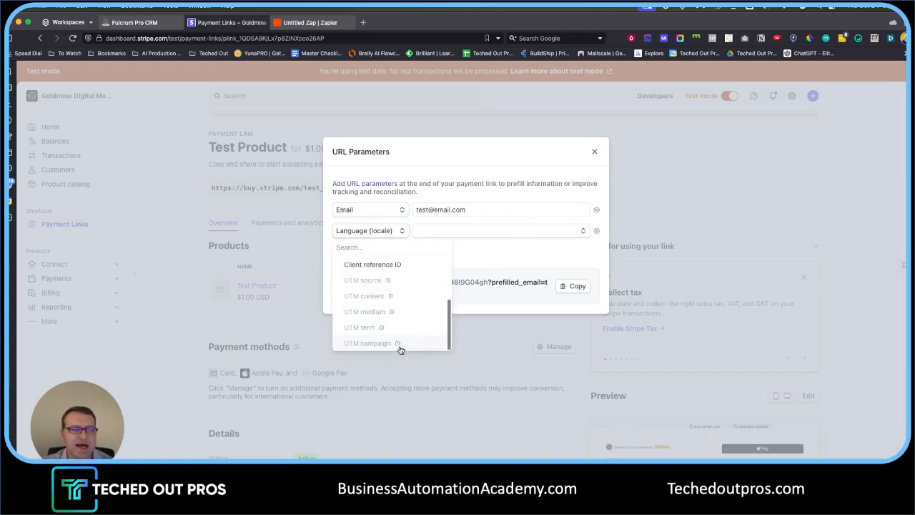
left_click(407, 260)
scroll(371, 325, "down", 3)
scroll(373, 308, "up", 2)
scroll(378, 292, "up", 2)
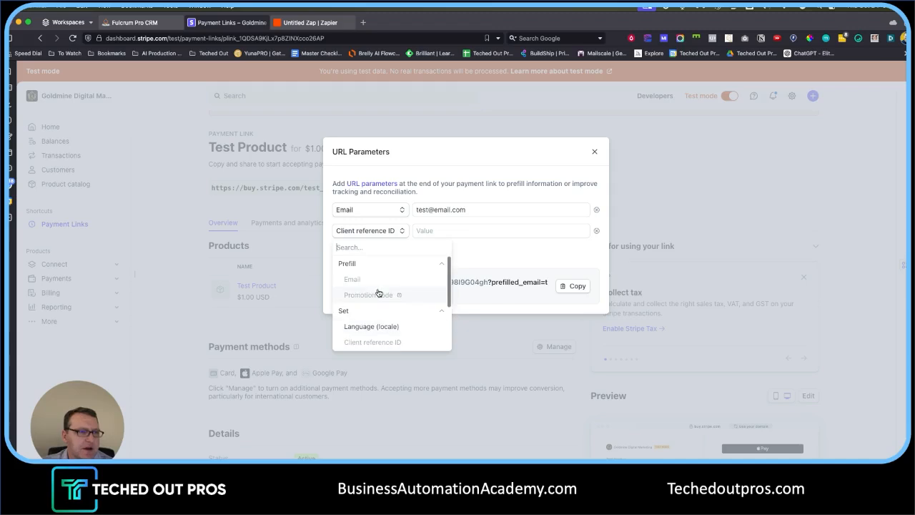
key("Escape")
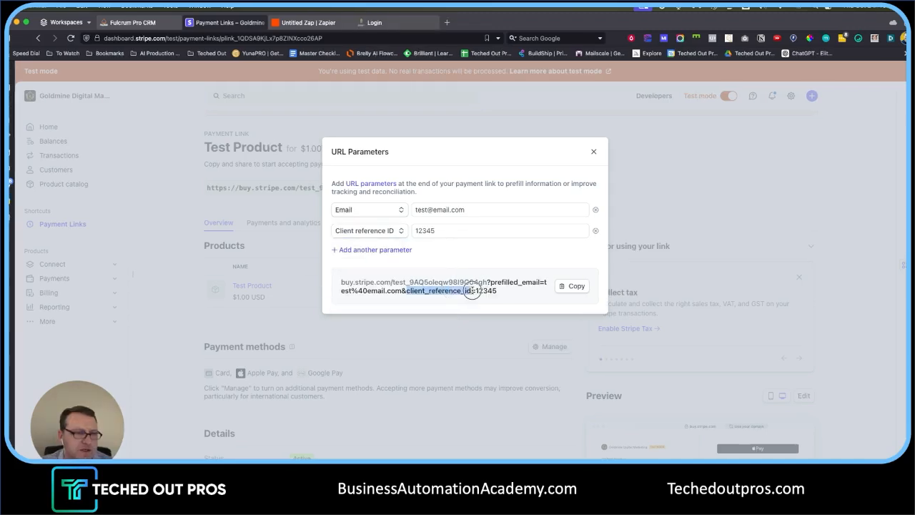
- Copy the full prefilled payment link and return to Fulcrum Pro CRM
left_click_drag(484, 288, 348, 285)
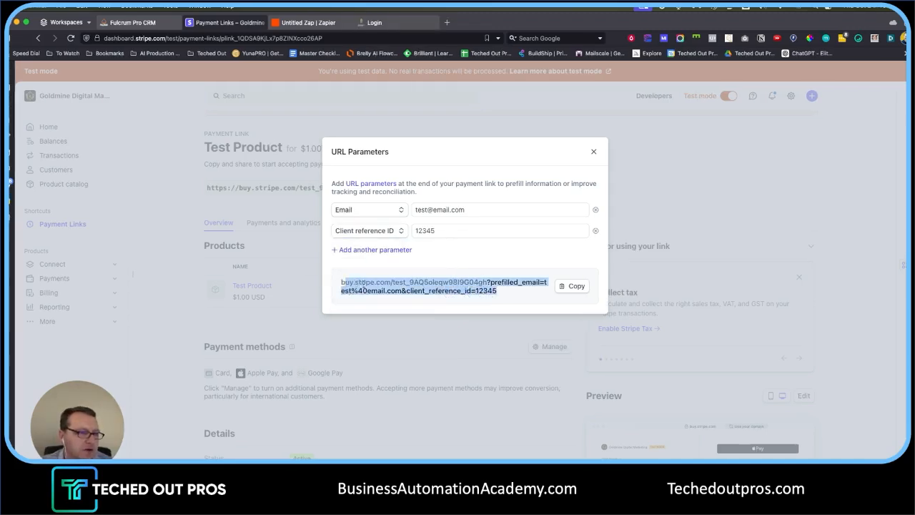
left_click(574, 289)
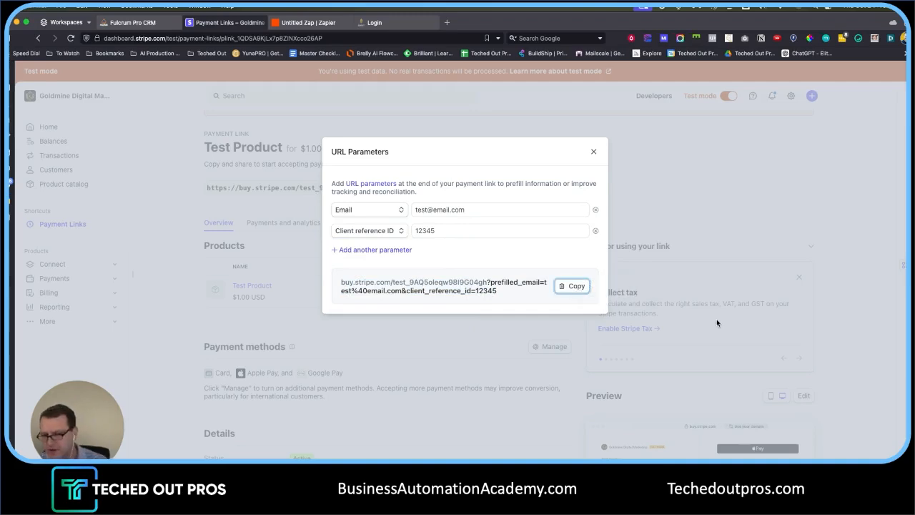
left_click(142, 21)
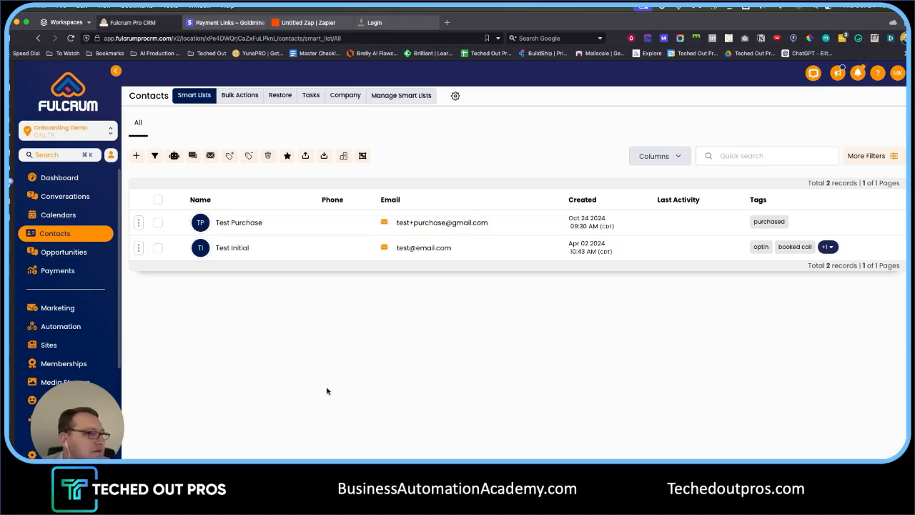
- Scroll down the Fulcrum sidebar toward the Marketing section
scroll(86, 322, "down", 2)
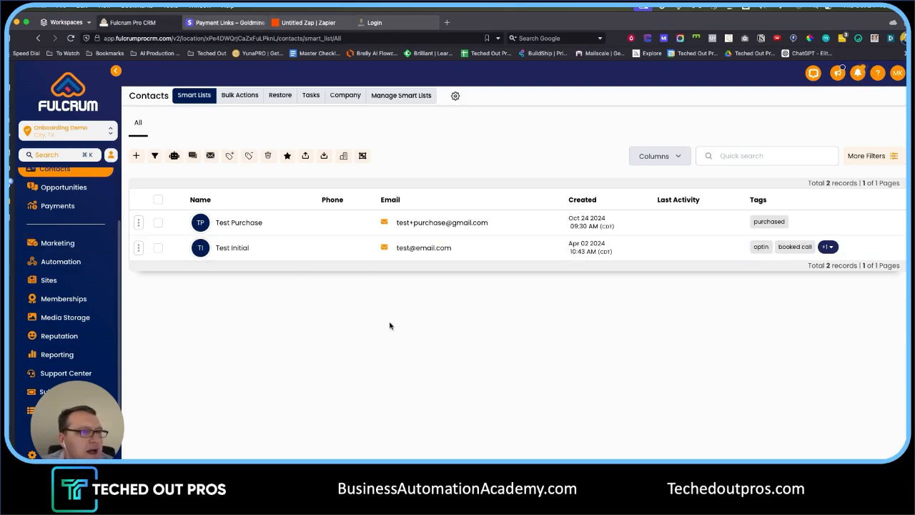
- Add a trigger link named 'Payment Link' with the copied Stripe URL pasted in
mouse_move(404, 107)
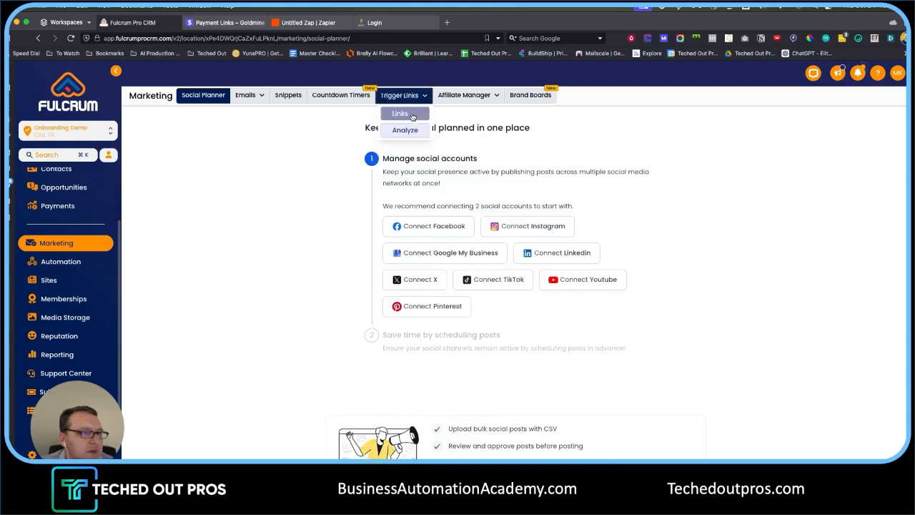
left_click(405, 114)
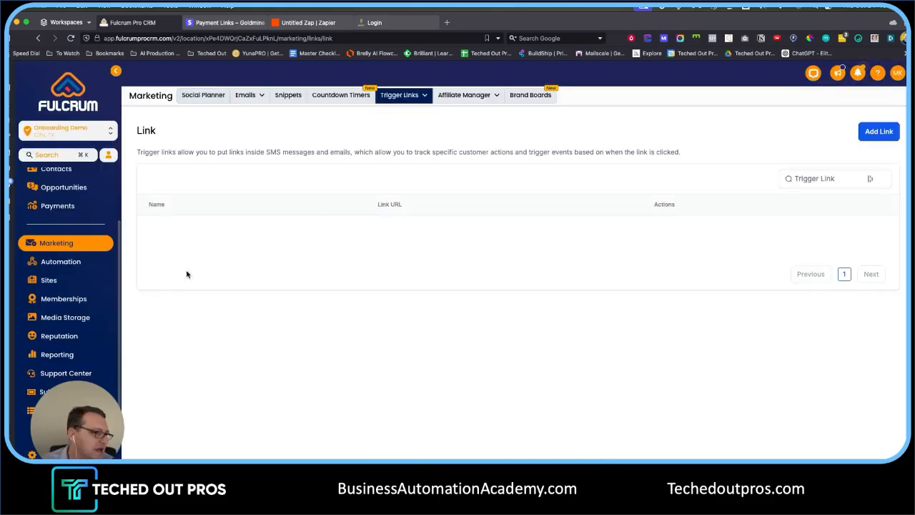
left_click(876, 131)
left_click(427, 286)
type("Payment Link")
key("Tab")
key("ctrl+v")
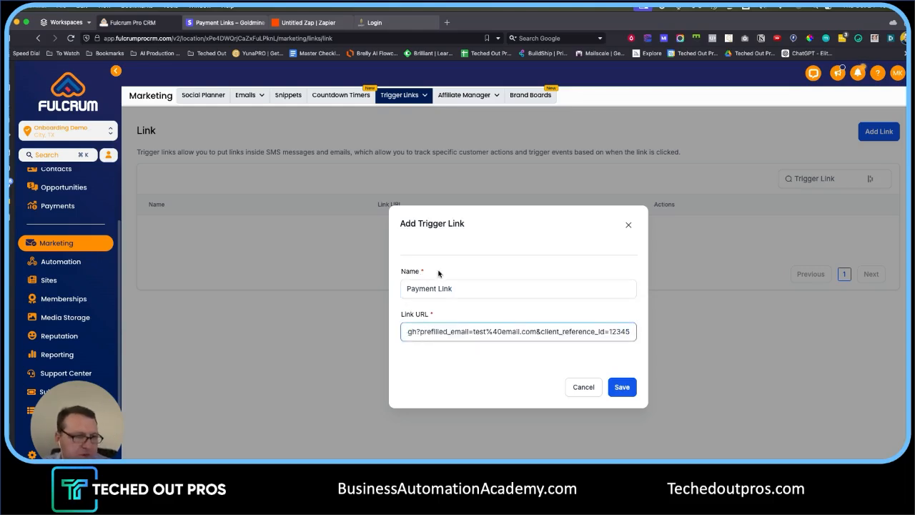
- Replace the sample email and 12345 in the URL with {{contact.email}} and {{contact.id}}
left_click(480, 334)
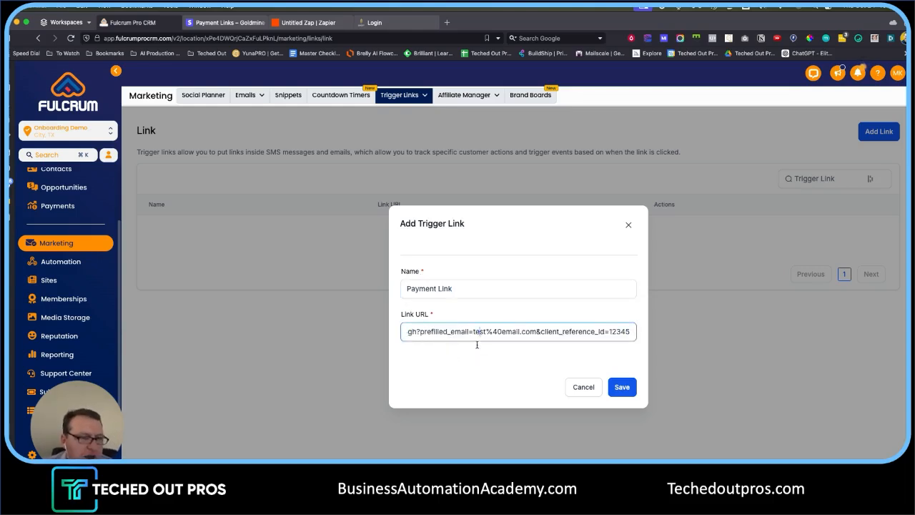
left_click_drag(473, 331, 533, 333)
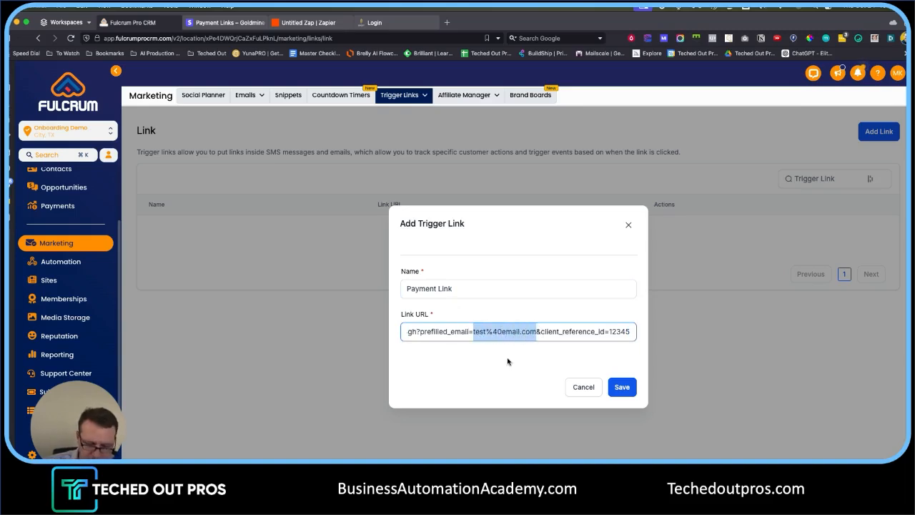
type("{{")
type("contact.email}}")
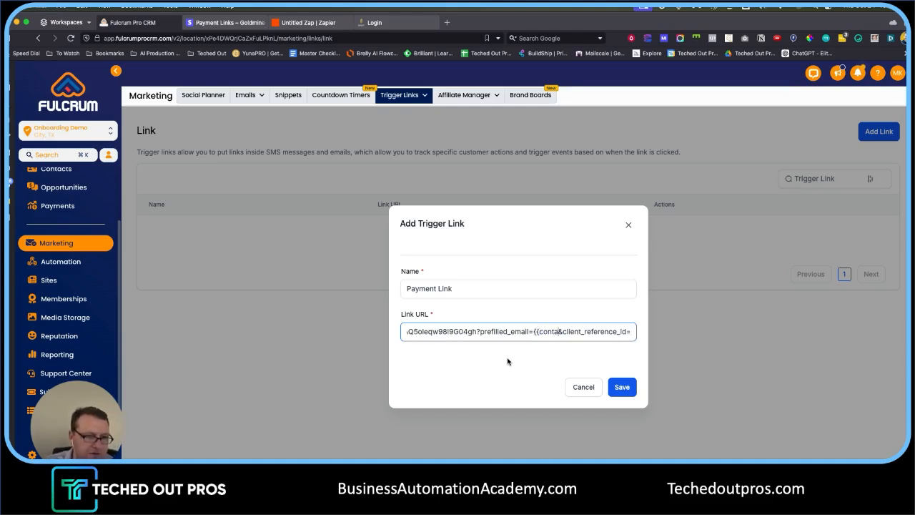
type("}")
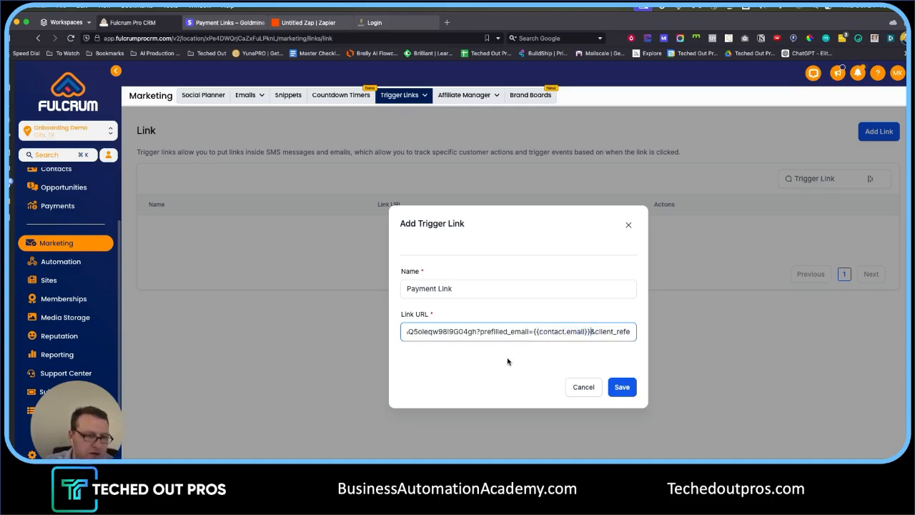
key("Right")
key("Right")
key("Right")
key("Right")
key("Right")
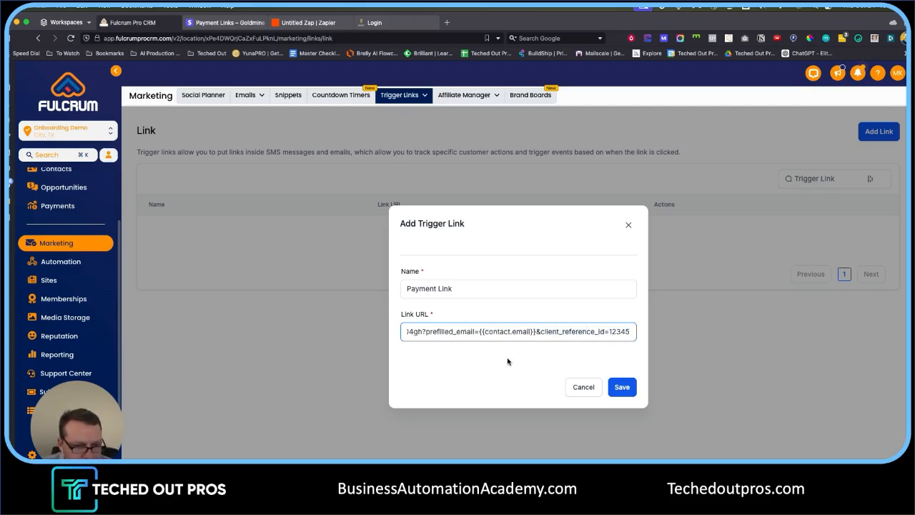
key("shift+Right")
key("shift+Right")
key("shift+Right")
key("shift+Right")
key("shift+Right")
type("{{contact.id}}")
left_click(484, 372)
left_click_drag(587, 330, 645, 342)
left_click(526, 327)
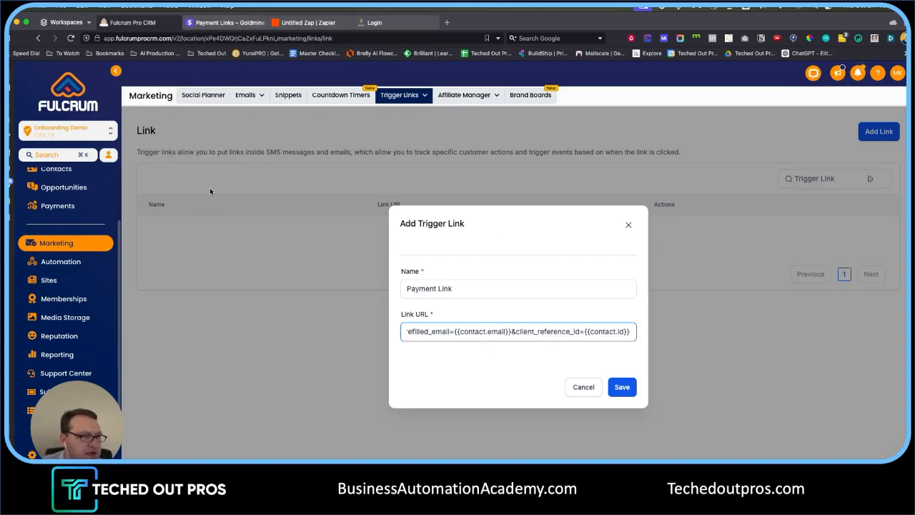
left_click_drag(586, 333, 631, 338)
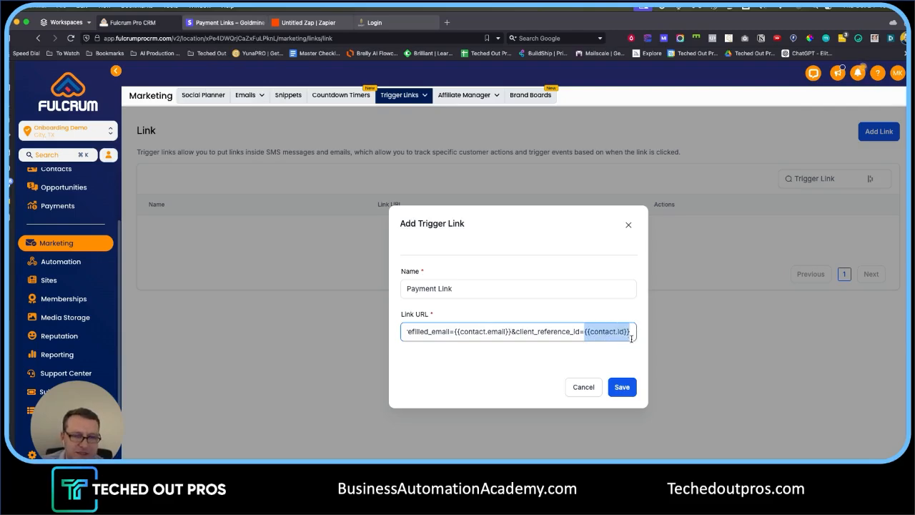
- Save the Payment Link trigger link and return to the contacts list
left_click(623, 387)
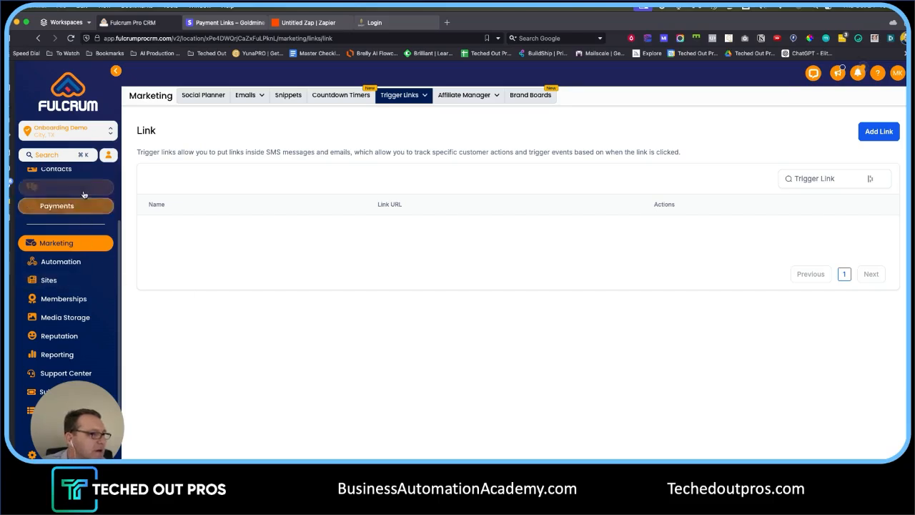
scroll(87, 199, "up", 2)
left_click(68, 232)
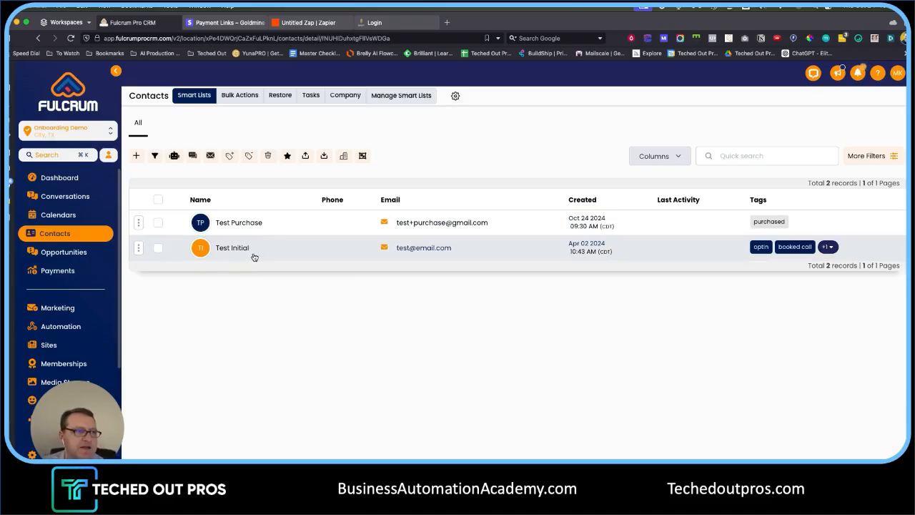
- Open the Test Initial contact and select its ID in the page address
left_click(243, 248)
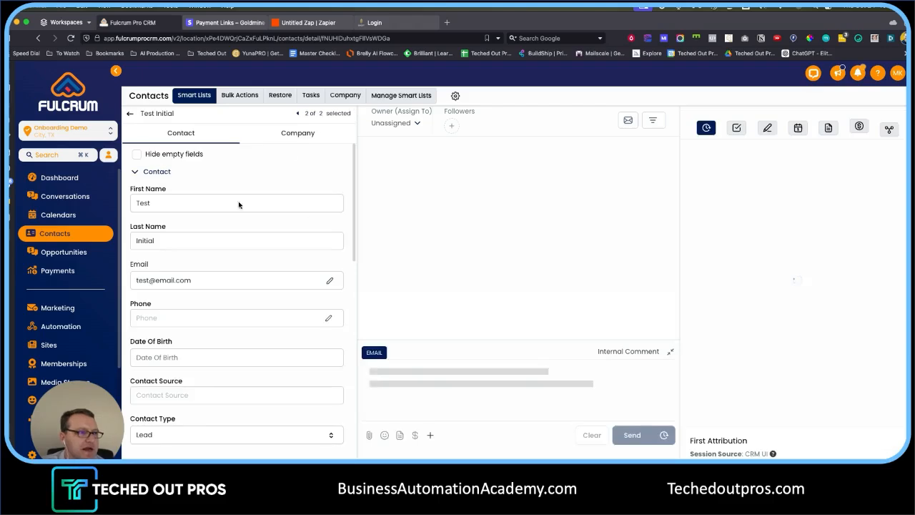
left_click(339, 38)
double_click(386, 38)
key("super+c")
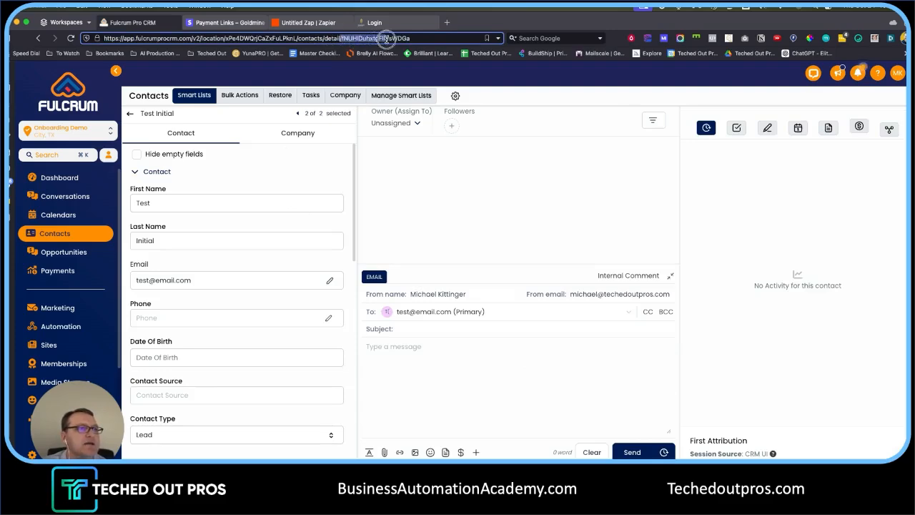
left_click_drag(430, 38, 342, 37)
left_click(331, 174)
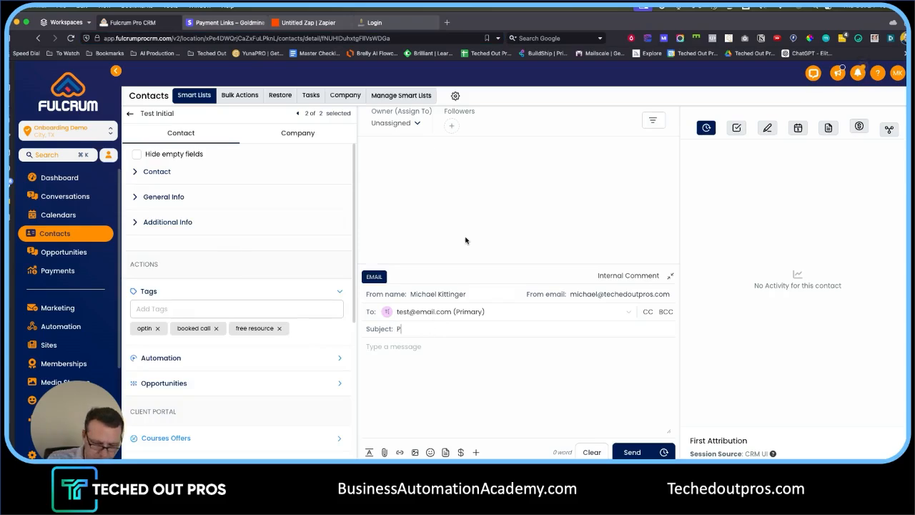
- Write 'Here's the link to get started:' with the Stripe link, using {{contact.email}} and {{contact.id}}
type("Here's the link to get")
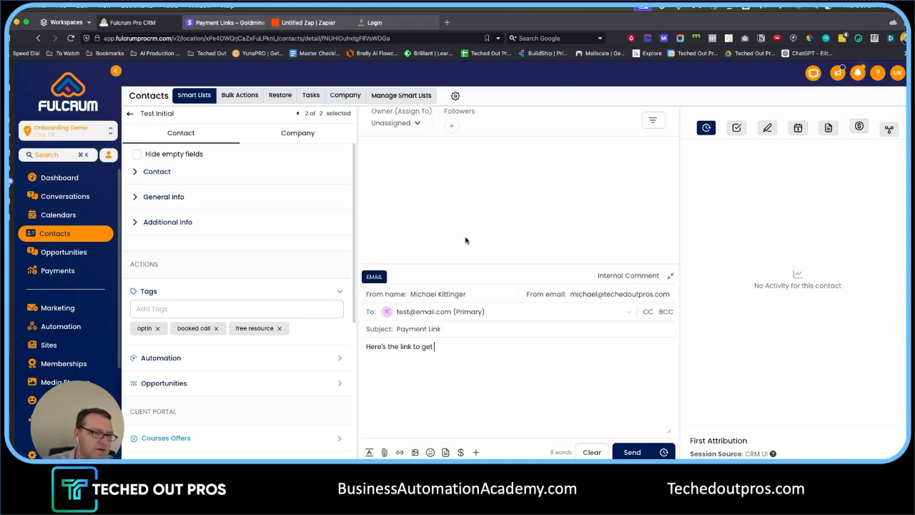
type(" started:")
key("Return")
key("super+v")
left_click_drag(421, 366, 482, 367)
type("{{contact.email")
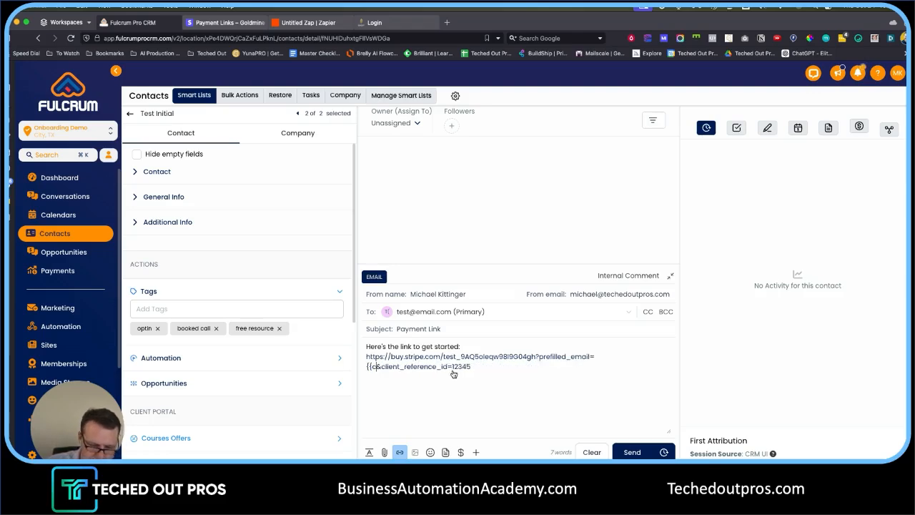
type("}}")
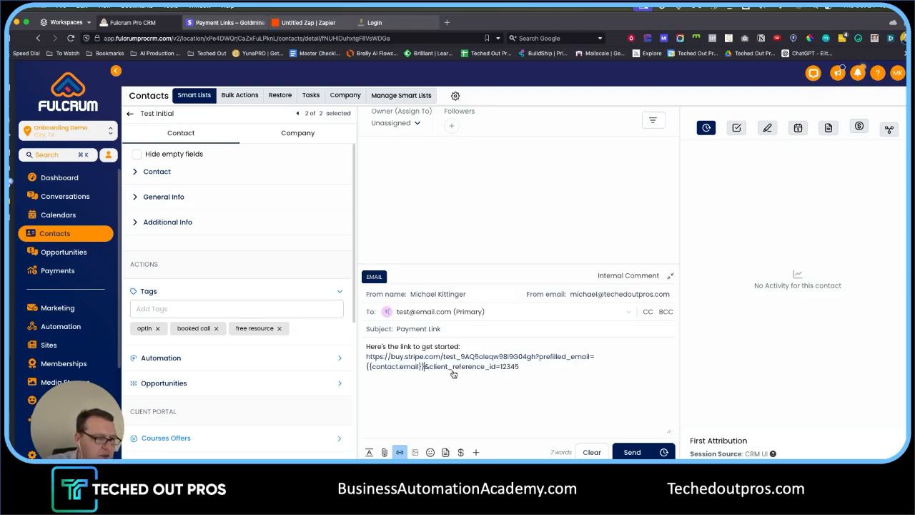
left_click_drag(500, 367, 534, 366)
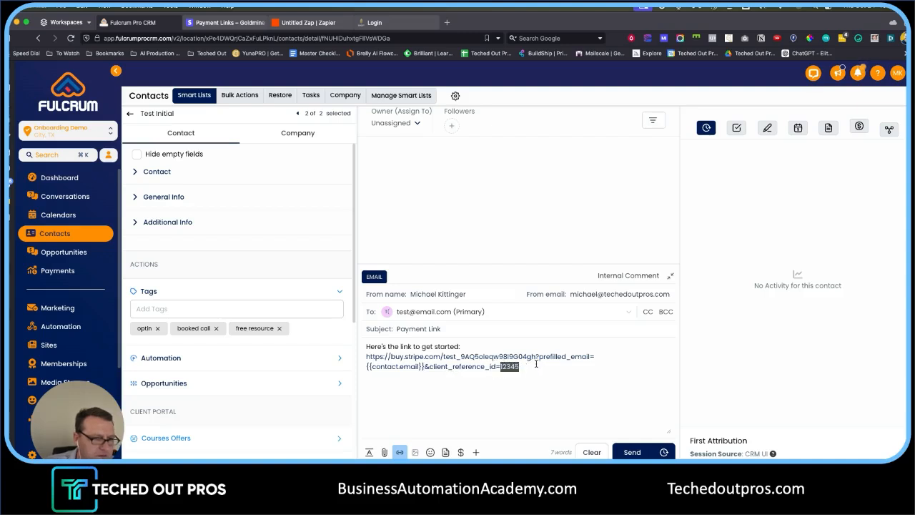
type("{{contact.id")
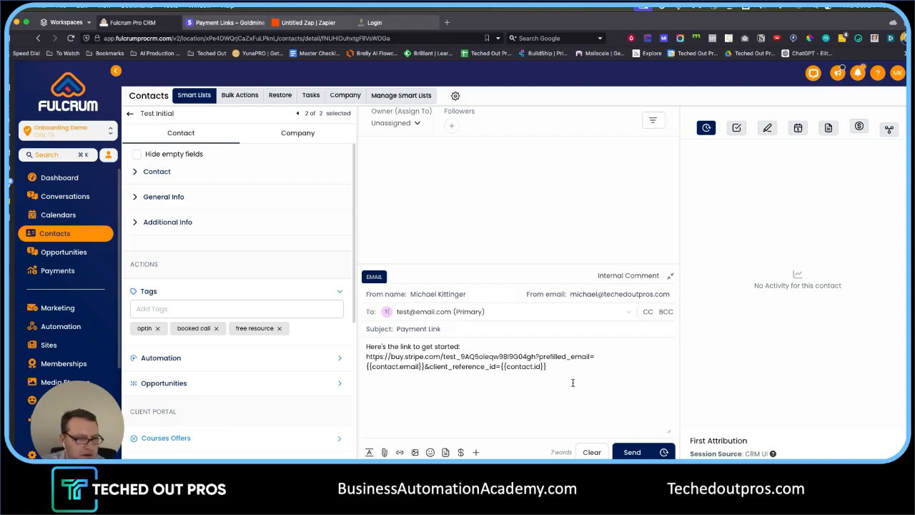
left_click_drag(547, 367, 367, 358)
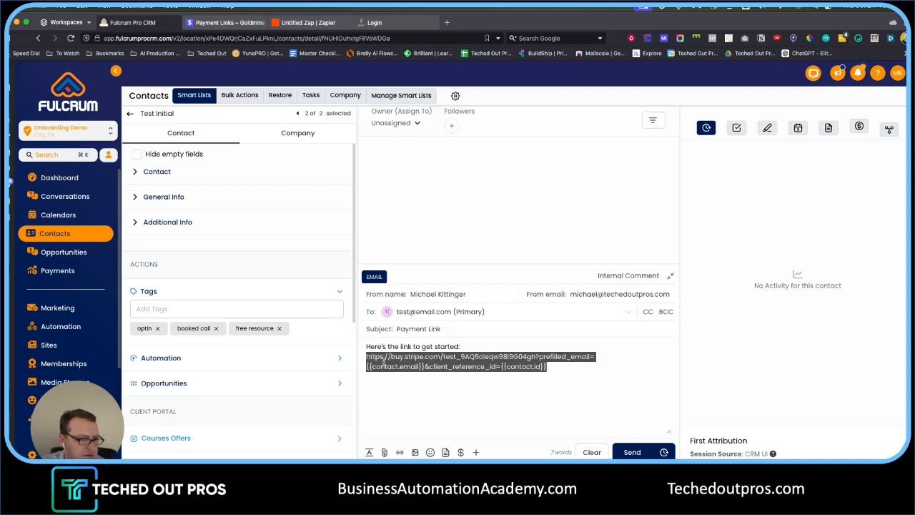
left_click(447, 24)
- Paste the payment link into a new tab, replacing {{contact.email}} with a real email address
type("https://buy.stripe.com/test_9AQ5oleqw98i9G04gh?prefilled_email={{contact.email}}&client_reference_id={{contact.id}}")
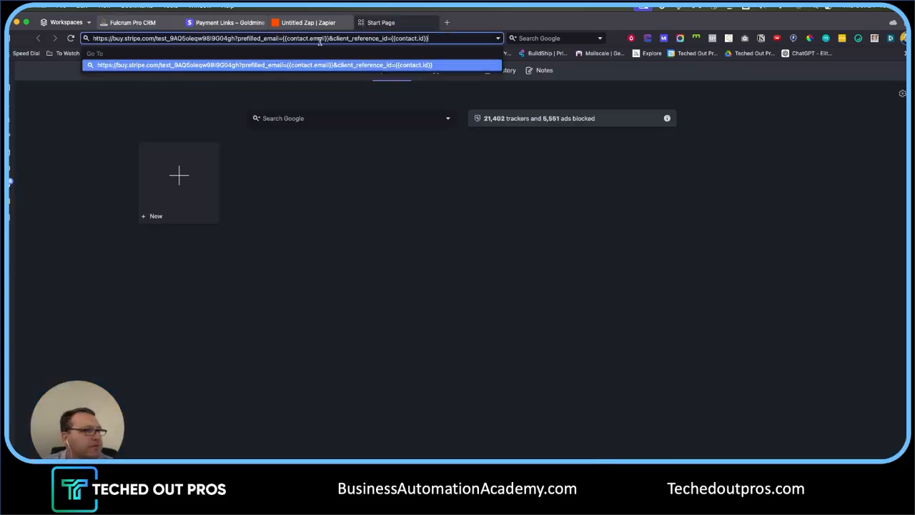
left_click_drag(283, 41, 326, 42)
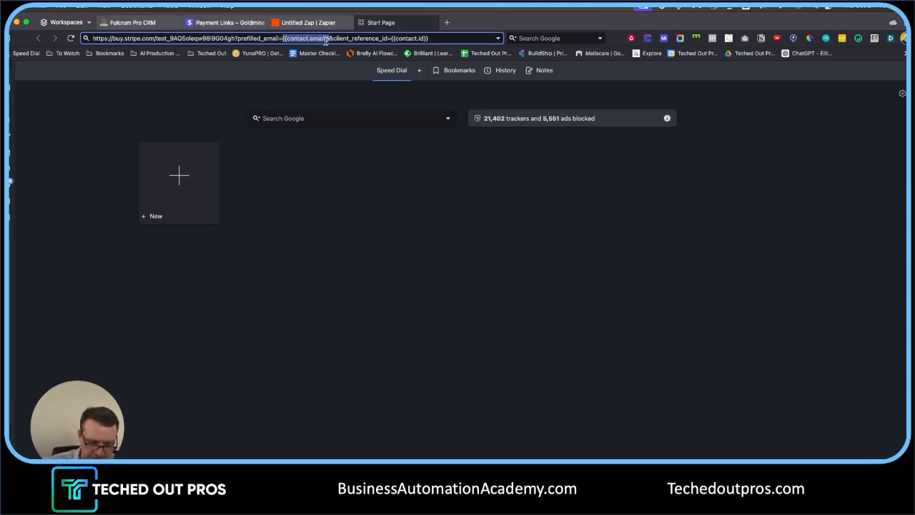
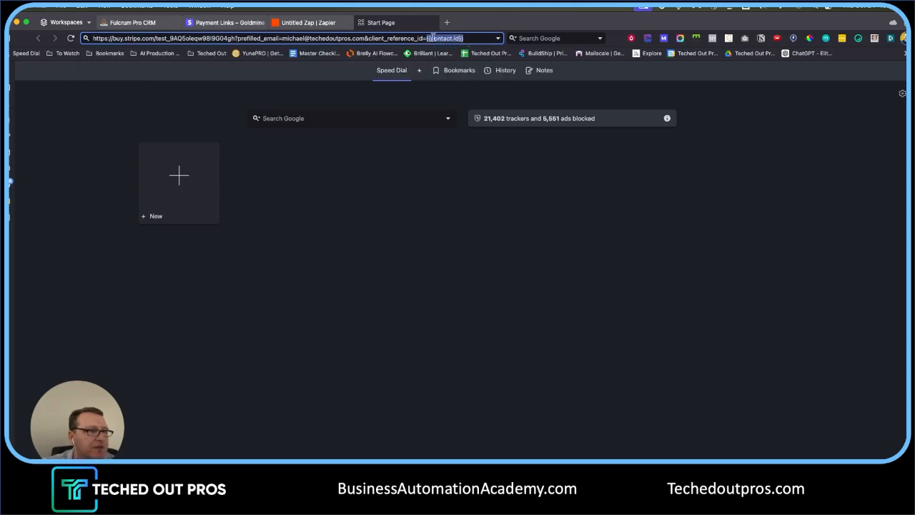
- Replace {{contact.id}} with the contact's ID from the CRM and load the checkout
left_click(132, 22)
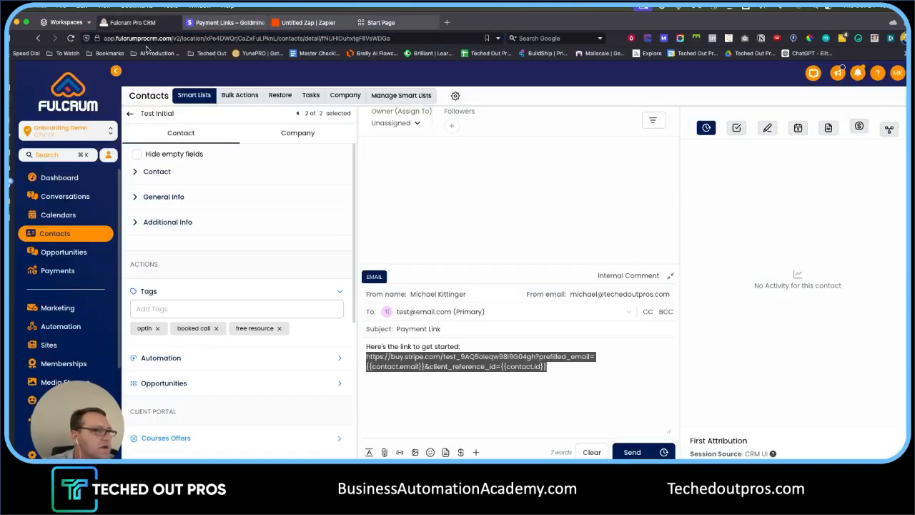
left_click(373, 38)
double_click(377, 38)
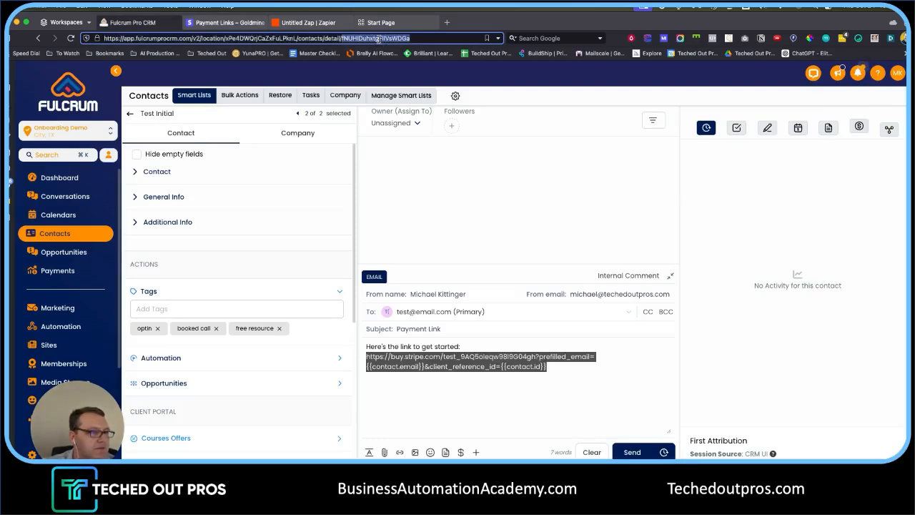
left_click(381, 22)
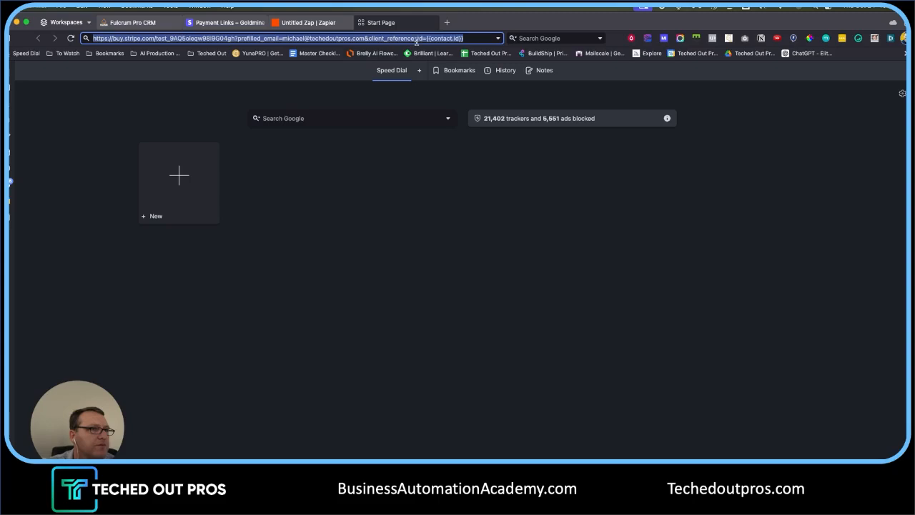
left_click_drag(428, 38, 463, 38)
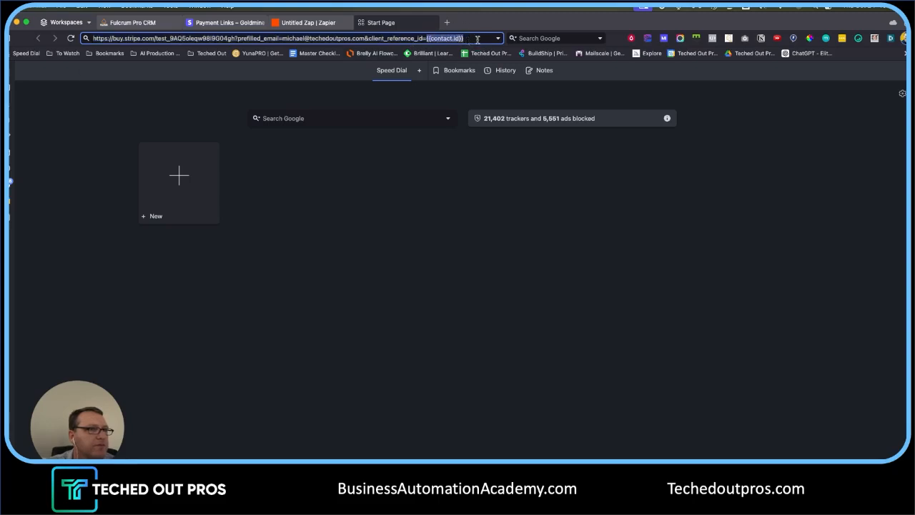
key("super+v")
key("Return")
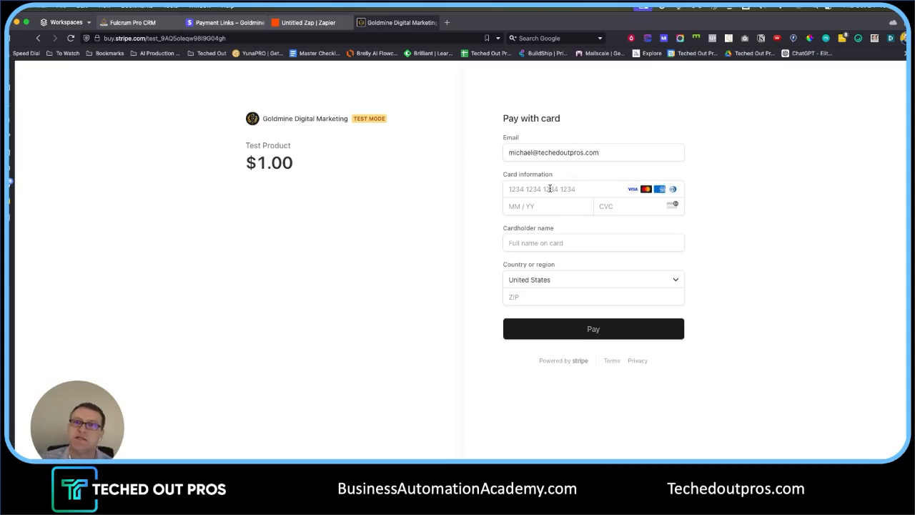
- Enter the customer's email and the test card number, expiry and security code
triple_click(575, 152)
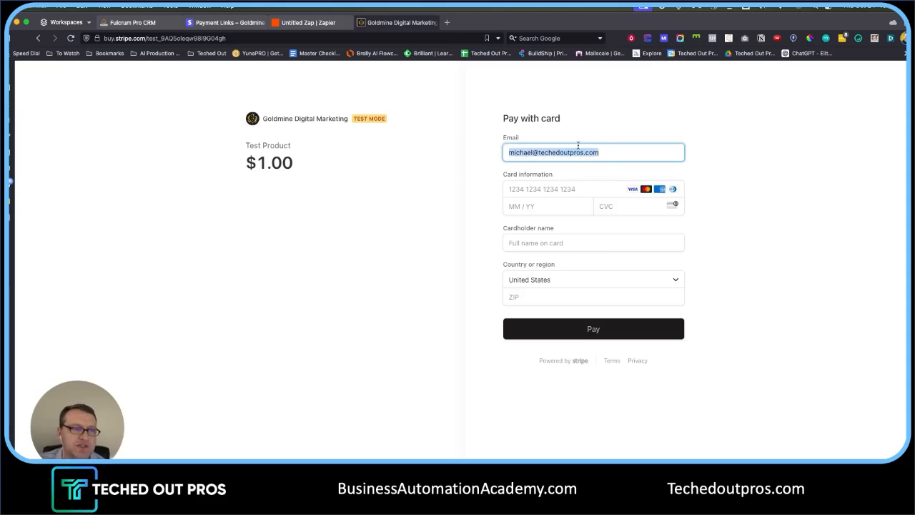
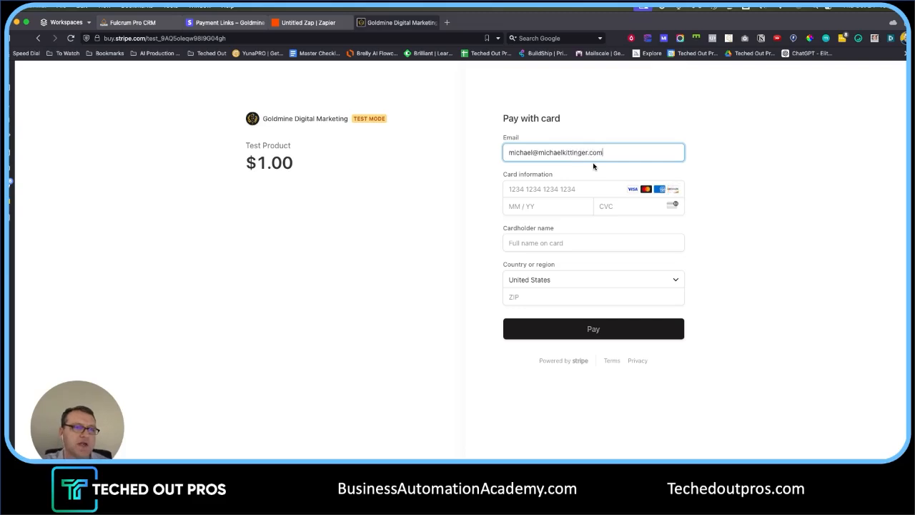
left_click(506, 189)
type("4242 4242 4242 4242")
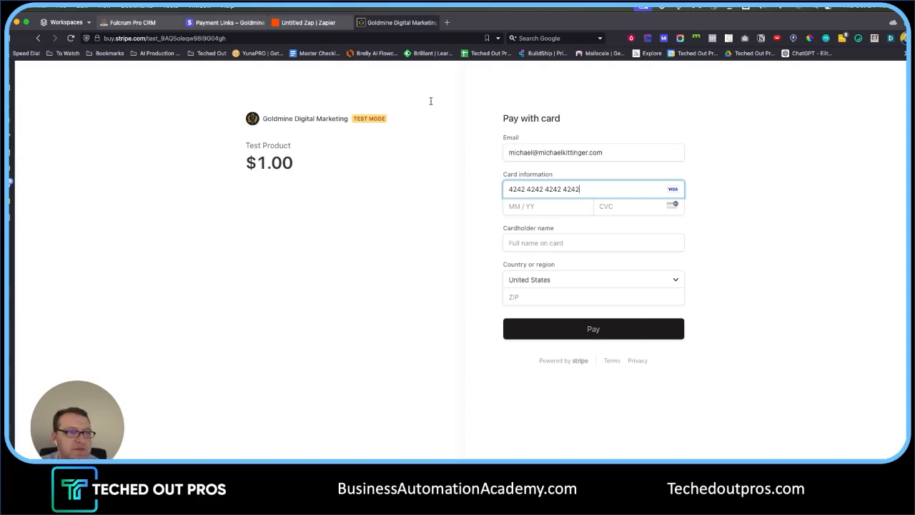
left_click(545, 207)
type("123")
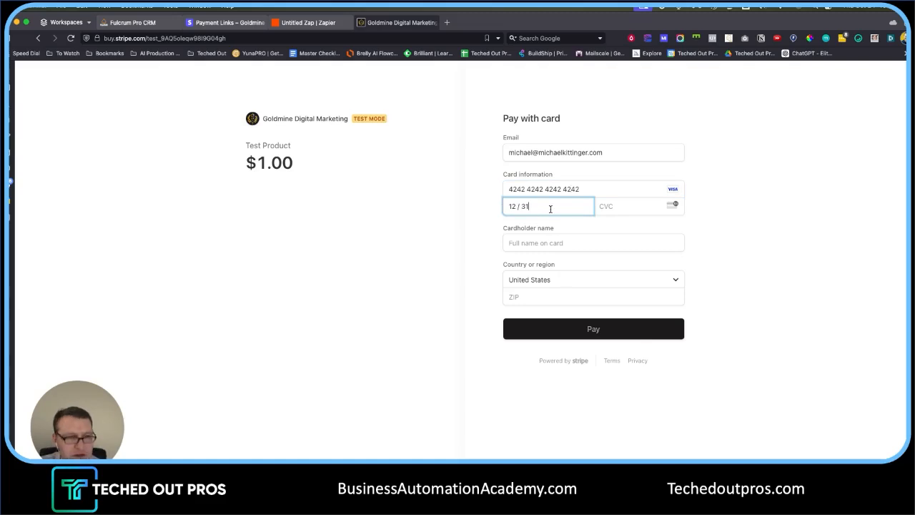
left_click(623, 206)
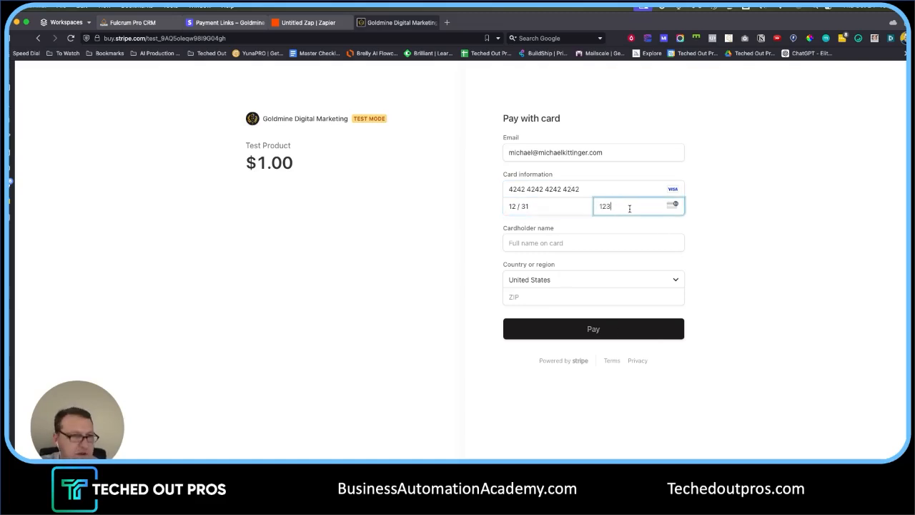
- Fill in the cardholder name and ZIP code, then submit the $1.00 test payment
left_click(567, 252)
type("Tes")
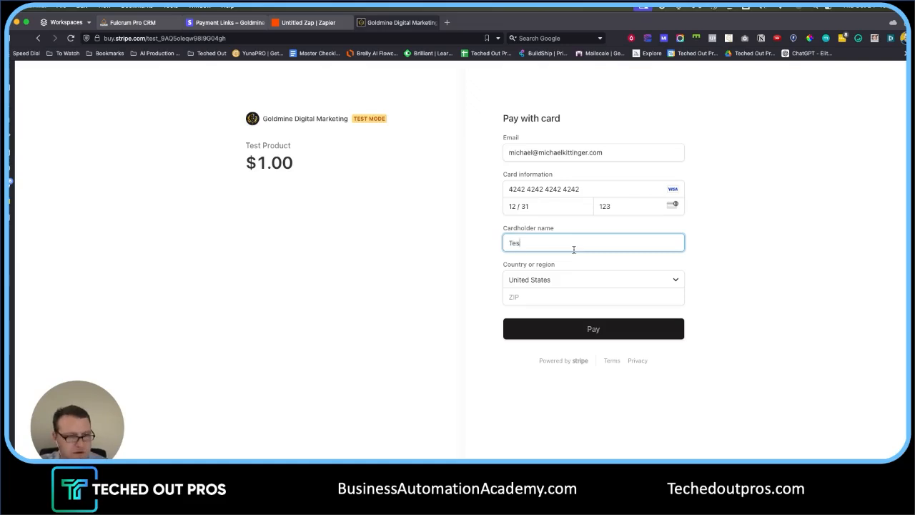
type("t Holder")
key("Tab")
key("Tab")
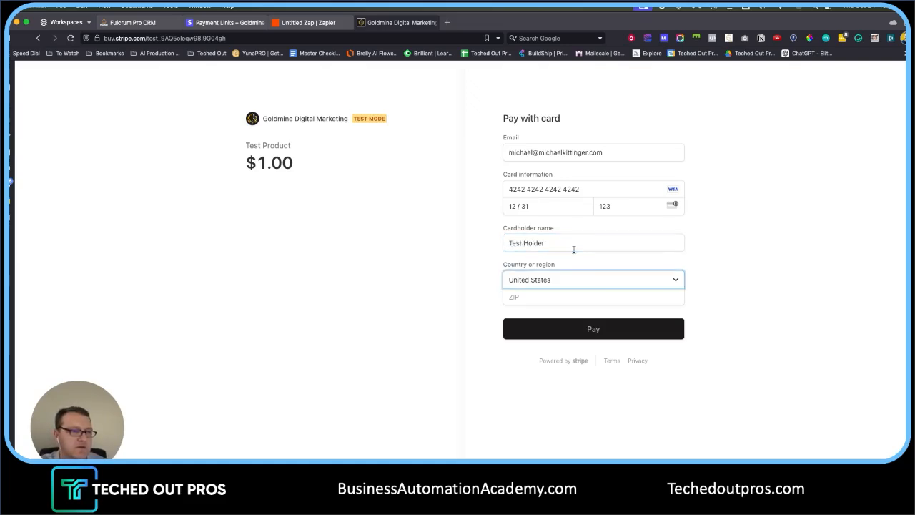
type("12345")
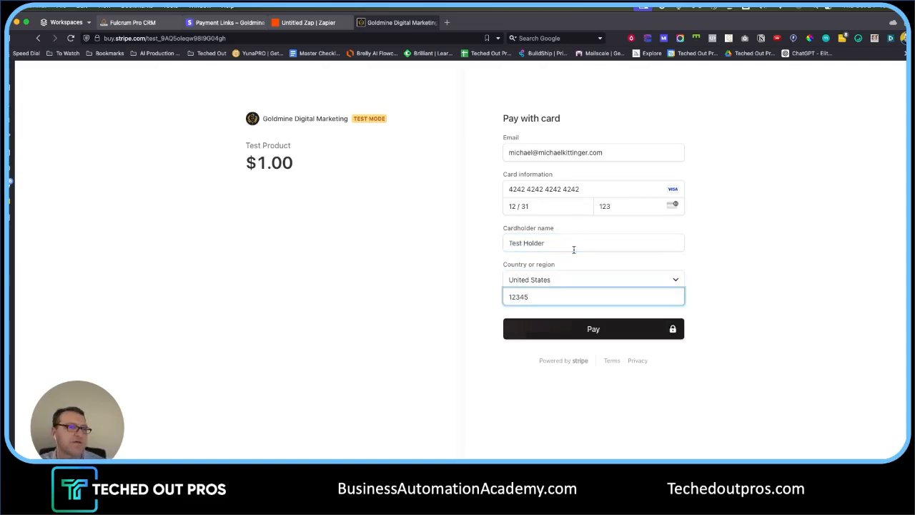
left_click(599, 333)
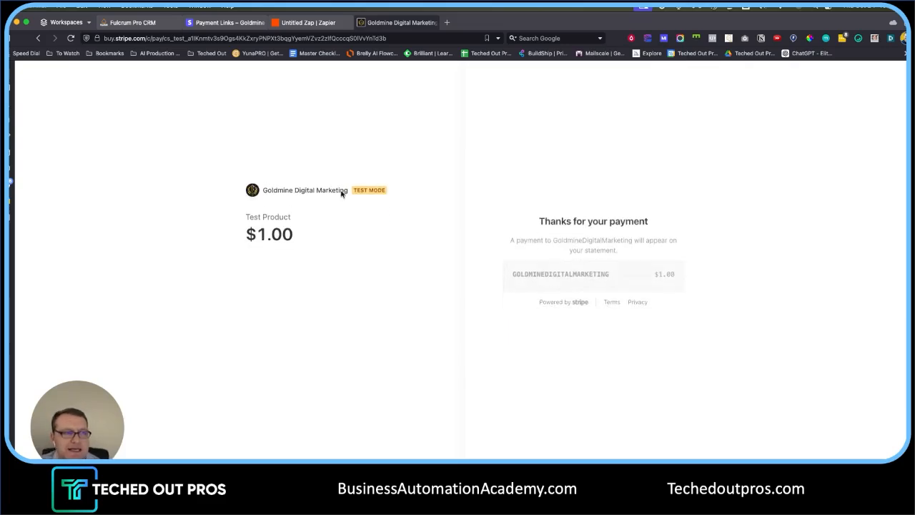
left_click(132, 22)
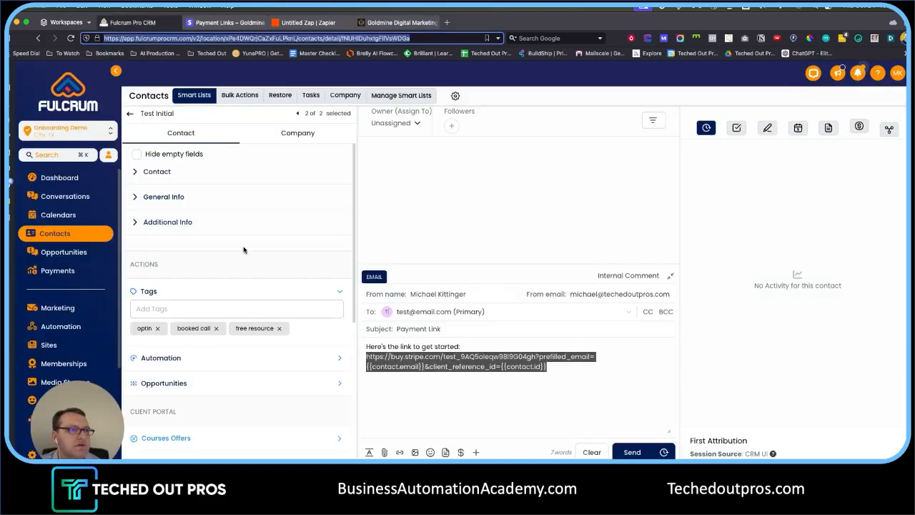
- Open the Stripe trigger's setup in Zapier and check Fulcrum's payments page
left_click(300, 22)
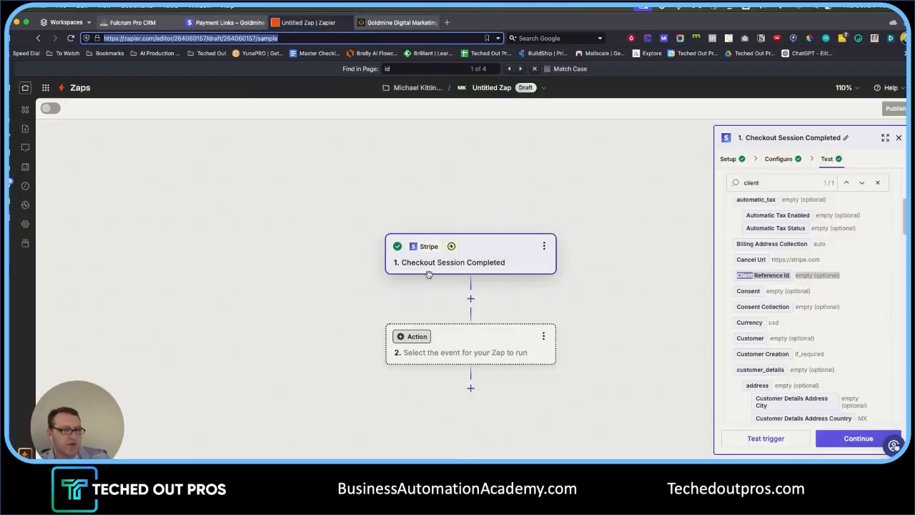
left_click(484, 267)
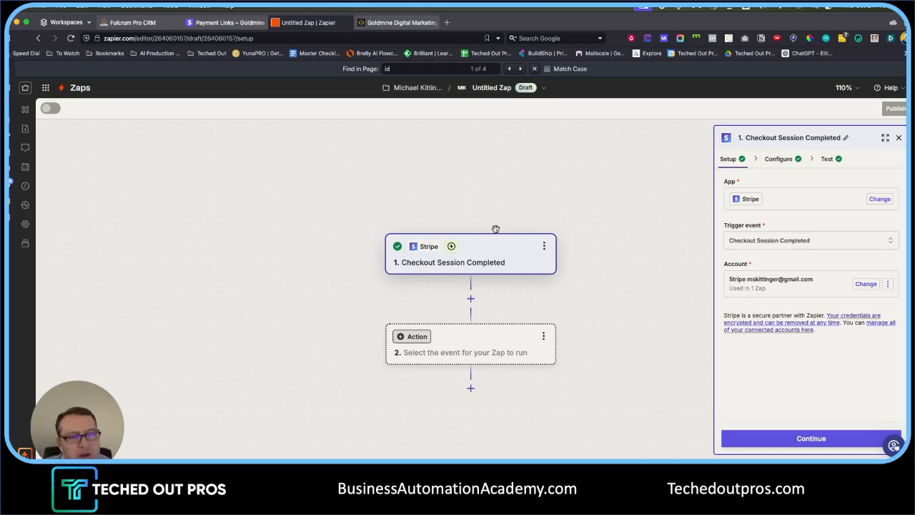
left_click(132, 23)
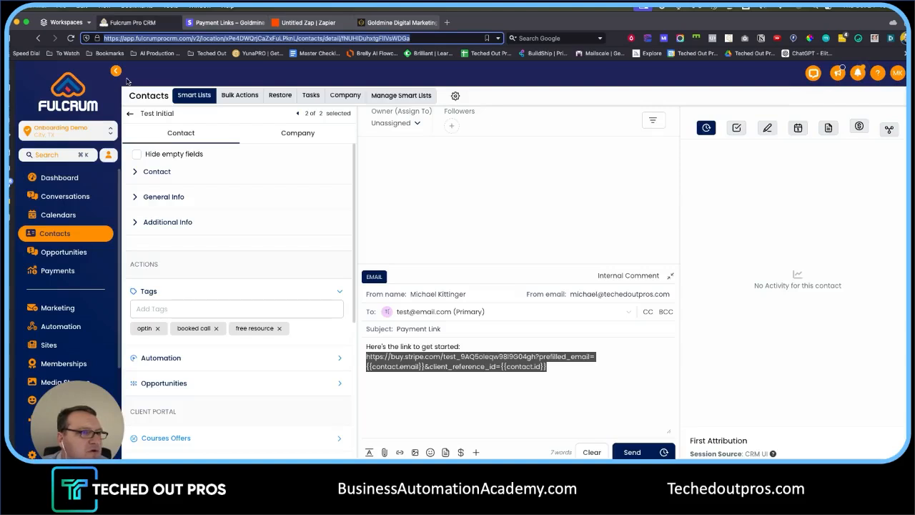
left_click(71, 271)
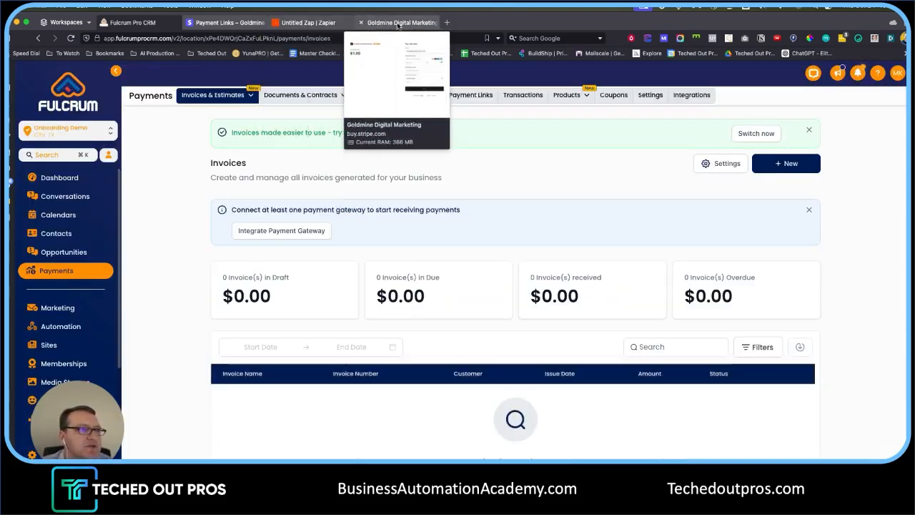
left_click(307, 22)
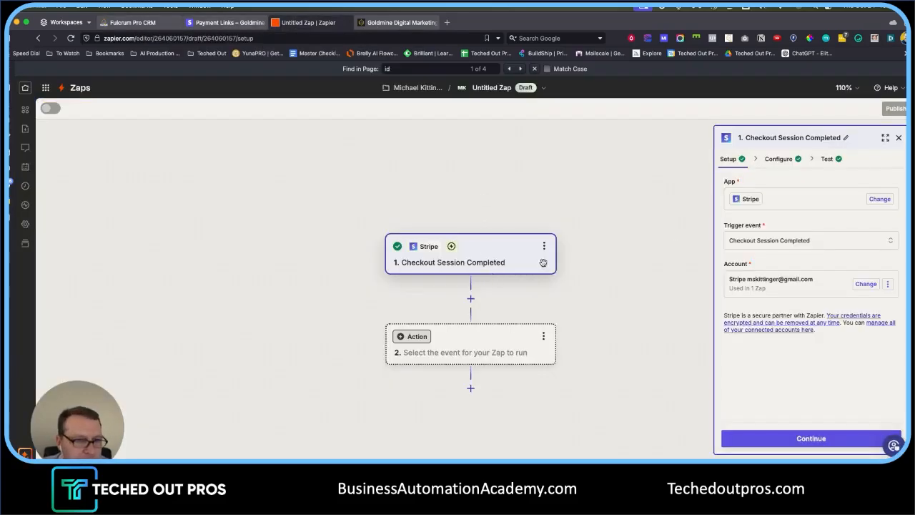
- Advance the trigger to its test step and inspect the Client Reference Id sample value
left_click(813, 439)
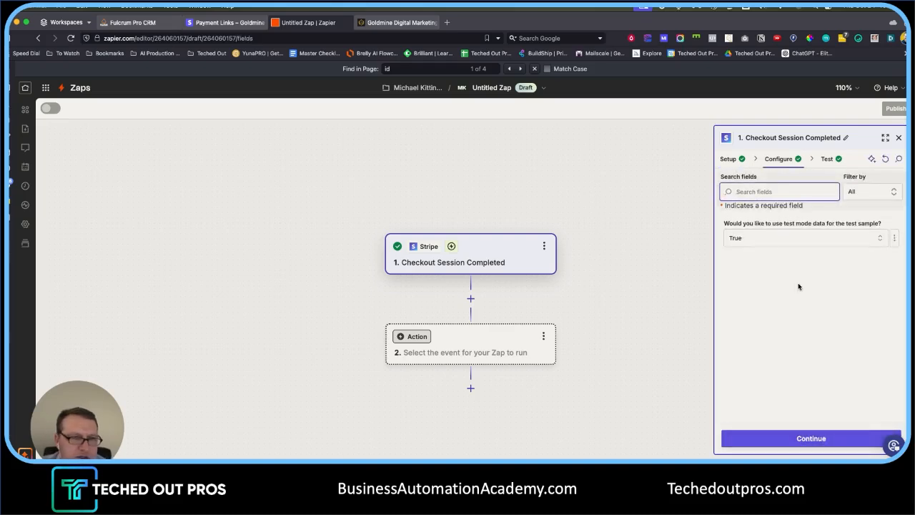
left_click(797, 436)
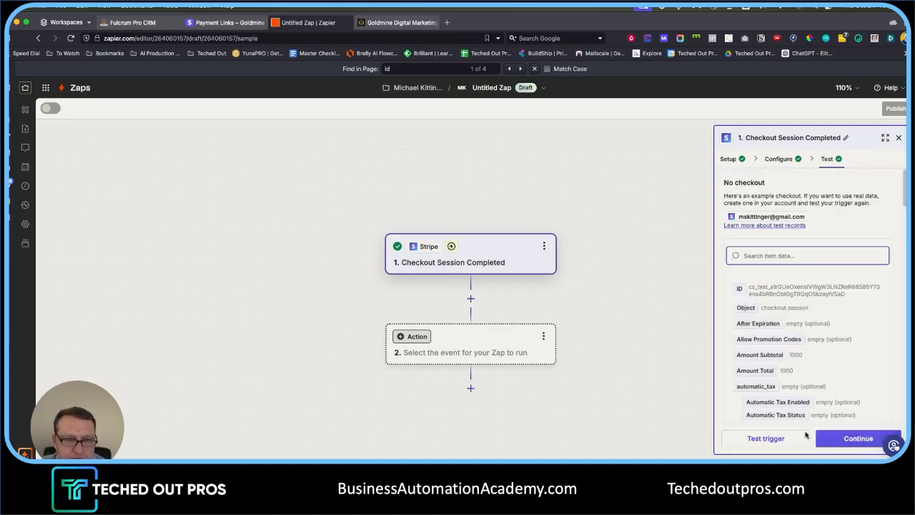
type("id")
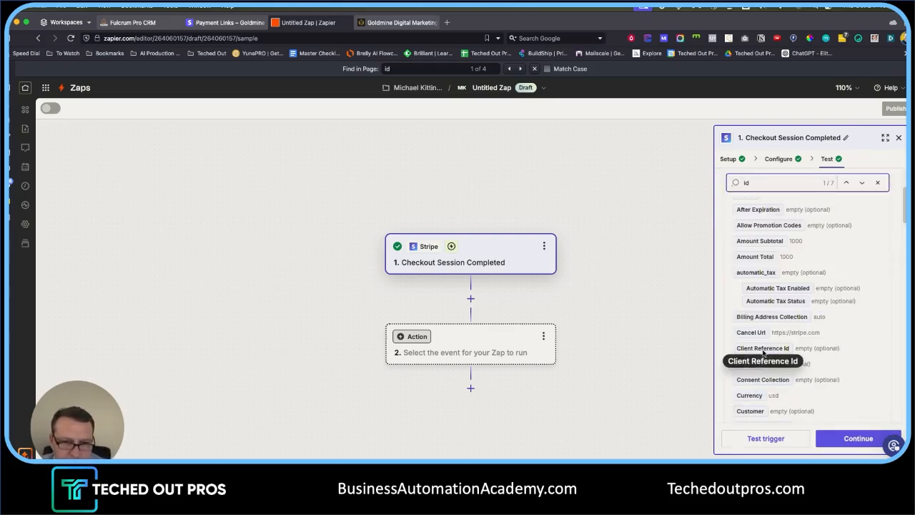
left_click_drag(738, 350, 845, 353)
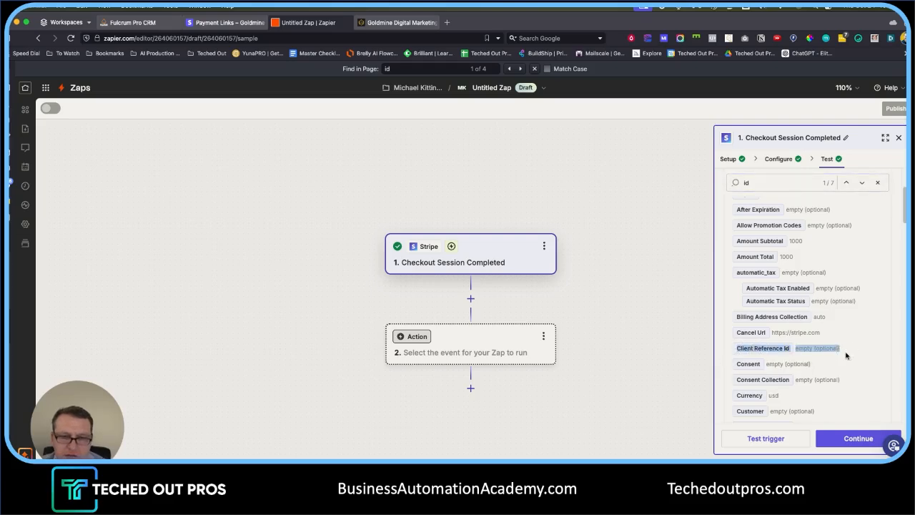
left_click(827, 351)
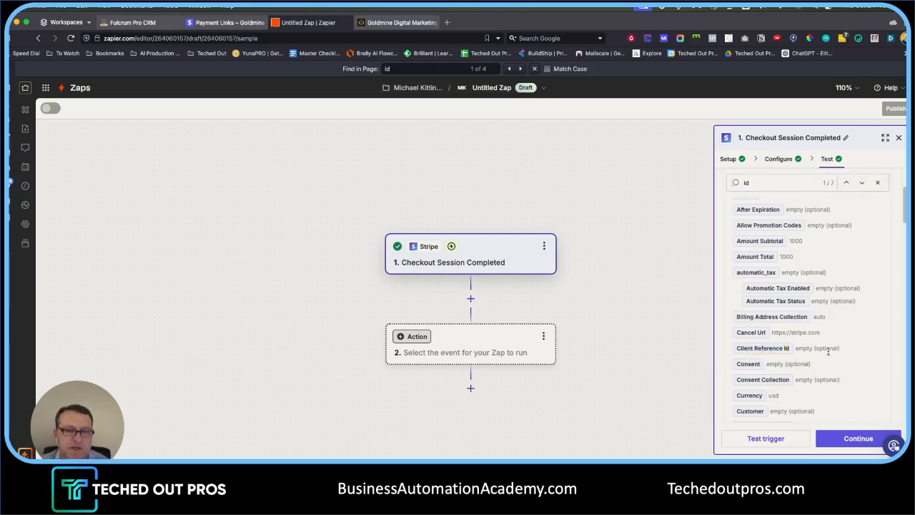
left_click_drag(819, 374, 835, 338)
scroll(776, 346, "up", 2)
scroll(774, 340, "down", 4)
scroll(774, 339, "down", 3)
scroll(813, 368, "up", 4)
left_click(791, 268)
mouse_move(739, 262)
left_mouse_down()
mouse_move(845, 262)
mouse_move(719, 262)
mouse_move(739, 255)
mouse_move(732, 260)
left_mouse_up()
left_click(845, 261)
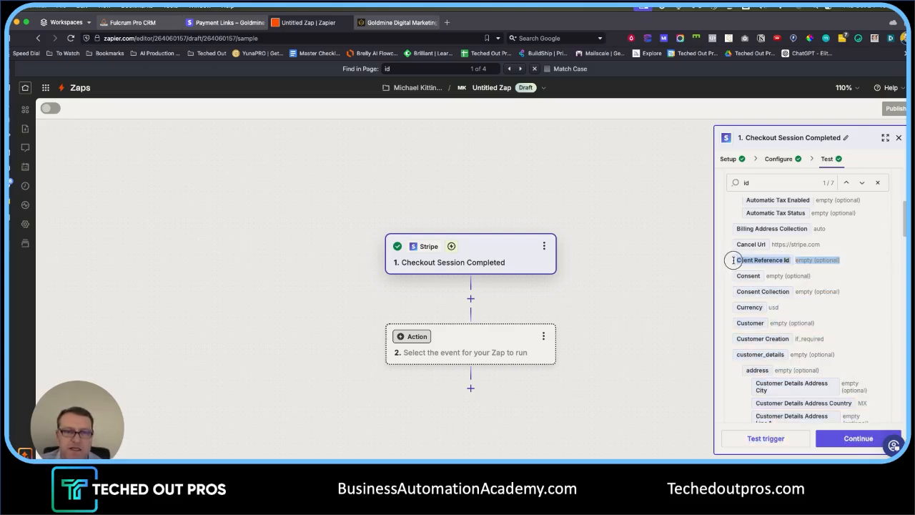
- Check the Stripe payment confirmation, then begin the zap's action step
left_click(137, 22)
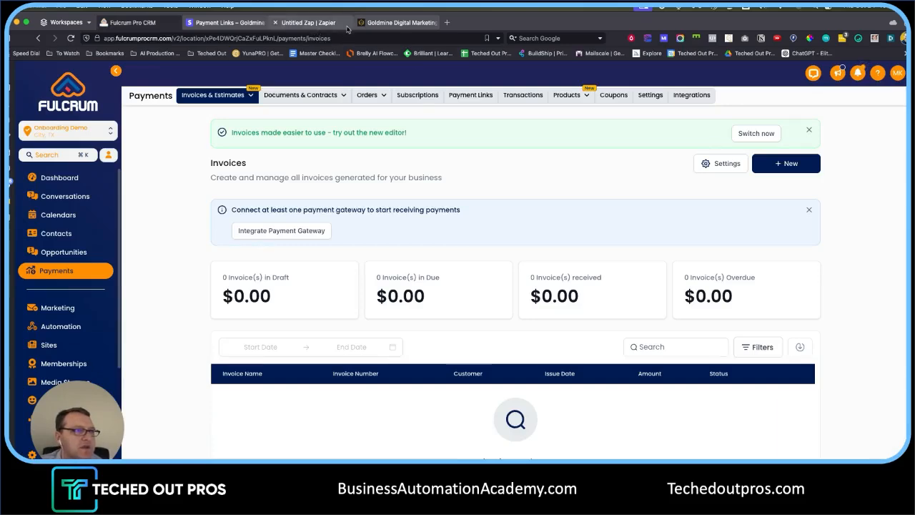
left_click(368, 22)
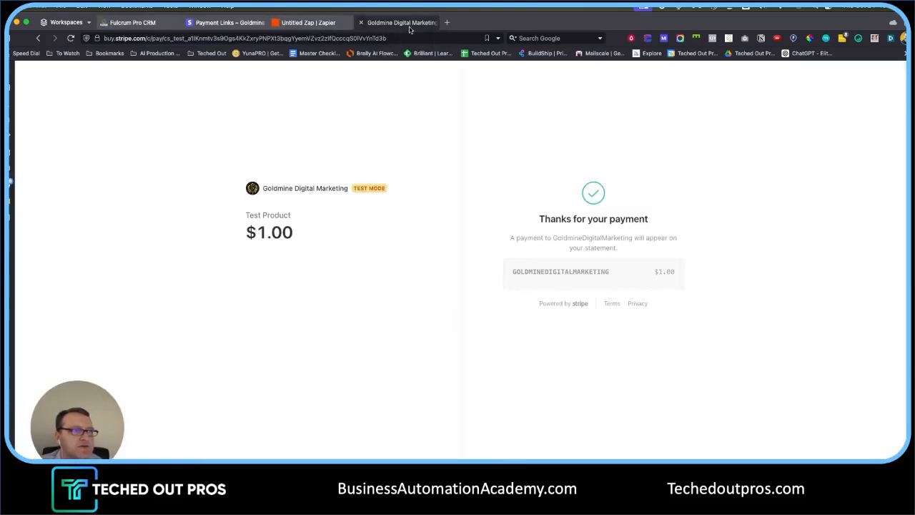
left_click(313, 24)
left_click(477, 356)
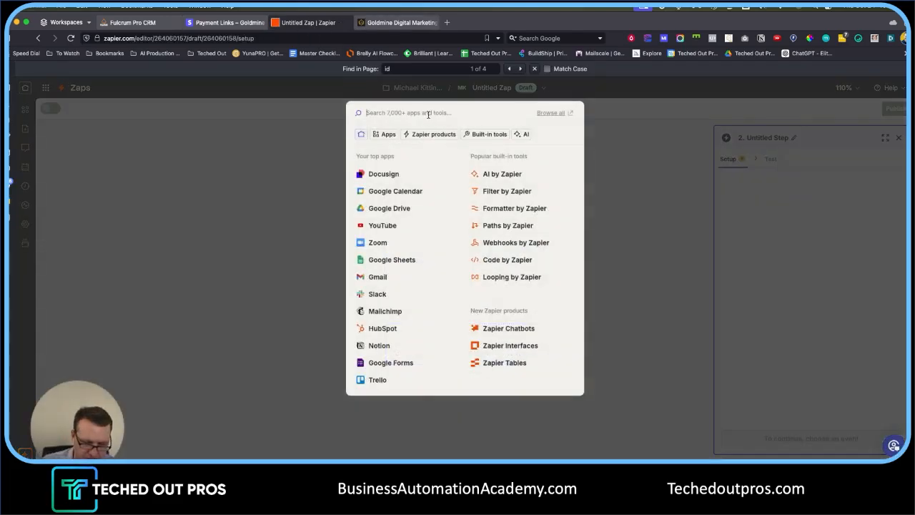
- Set the zap's second step to LeadConnector with the Add/Update Contact action event
type("lead")
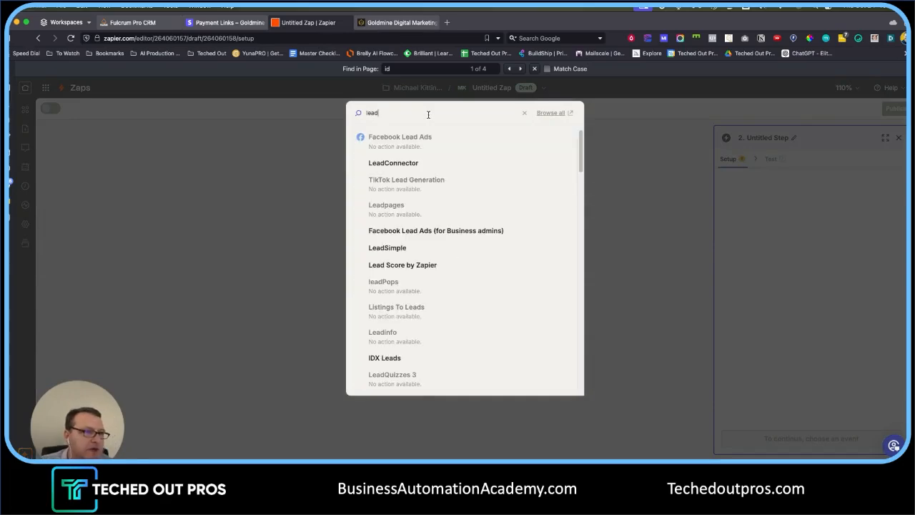
left_click(402, 164)
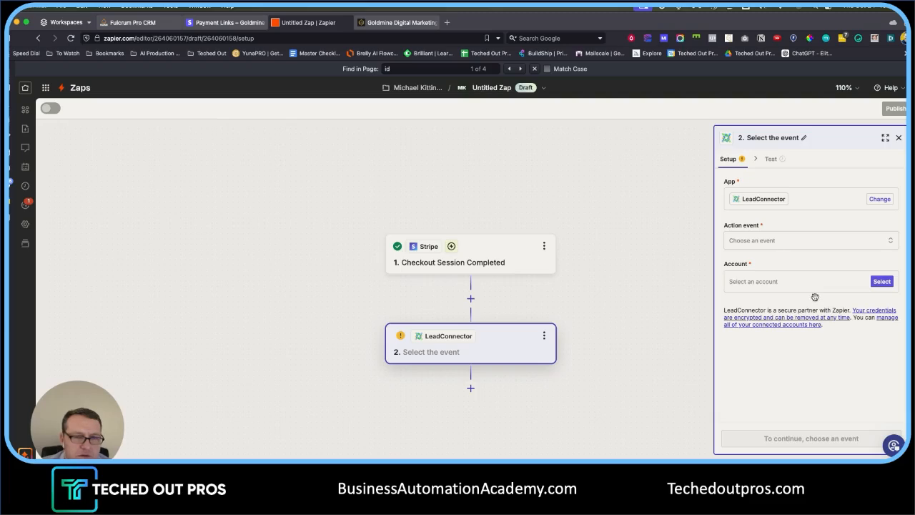
left_click(786, 240)
scroll(632, 324, "down", 1)
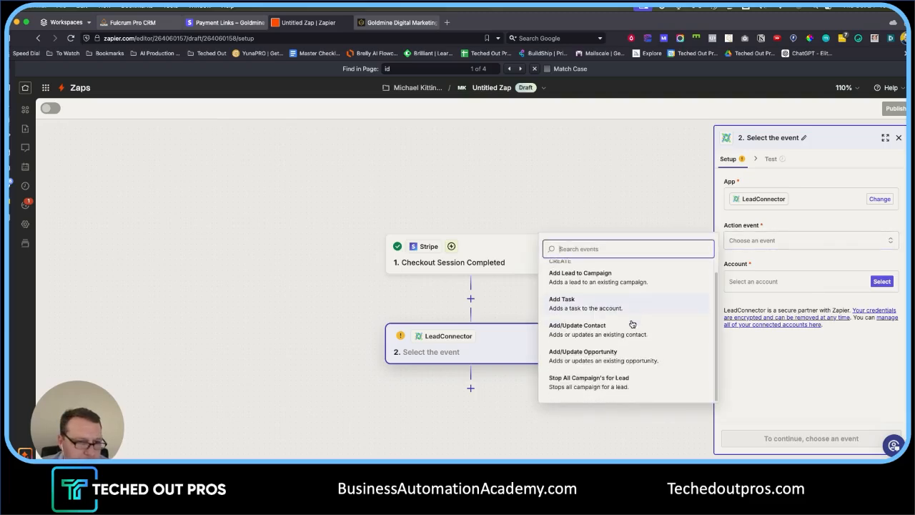
left_click(609, 333)
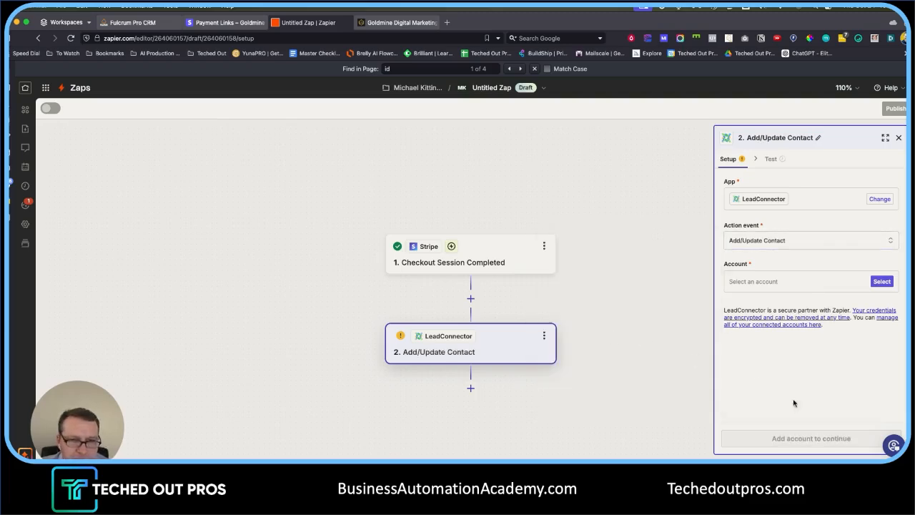
- Look over the LeadConnector account list without choosing one, then return to Stripe's payment link parameters
left_click(772, 282)
left_click(791, 274)
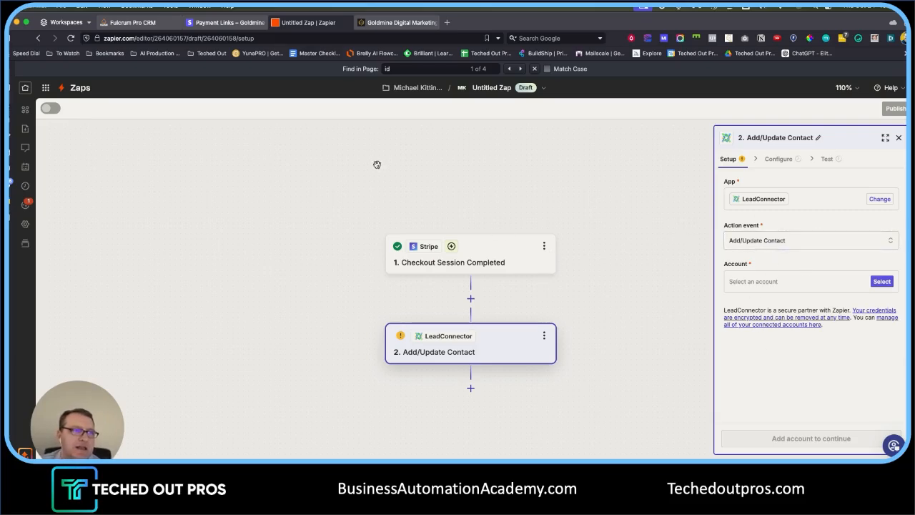
left_click(230, 22)
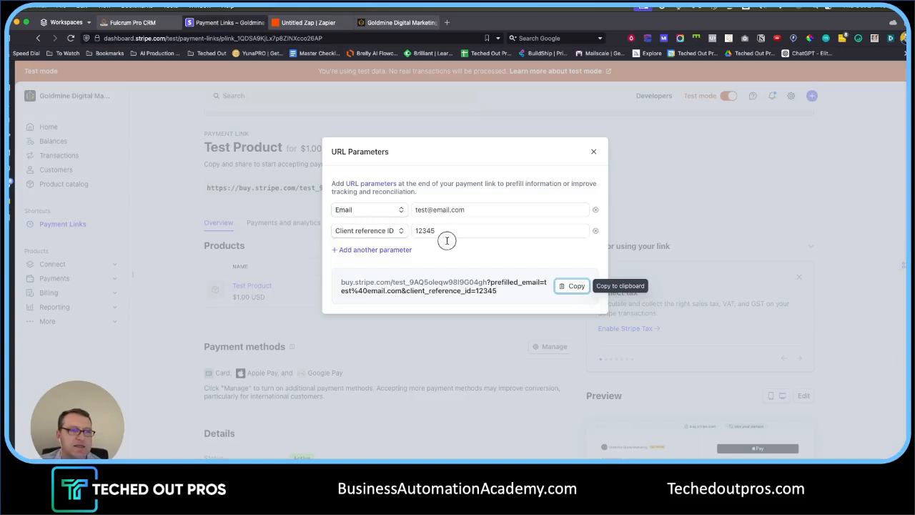
- Select the Client reference ID value 12345 and compare it against the Fulcrum contacts list
double_click(446, 231)
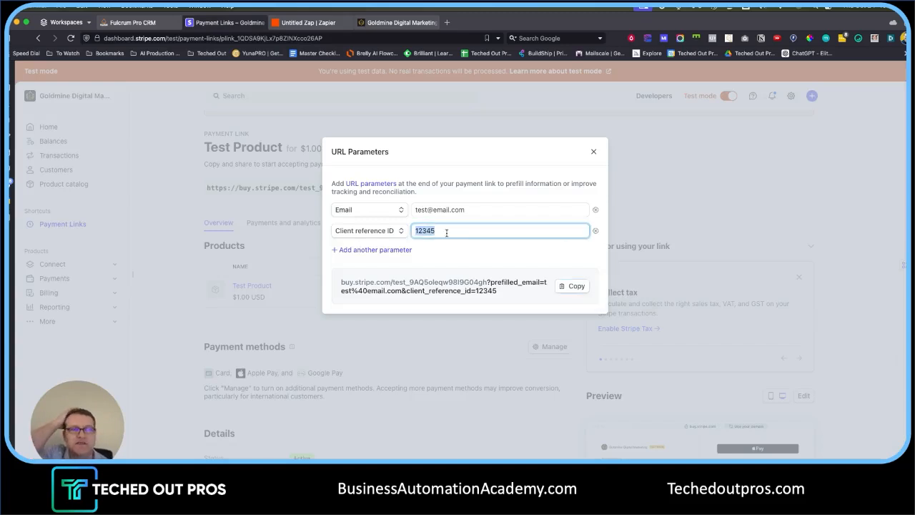
left_click(133, 22)
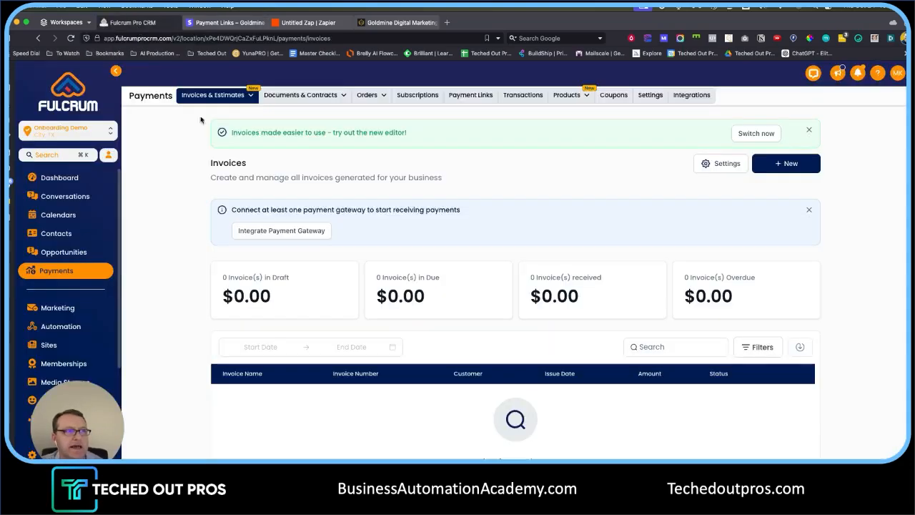
left_click(56, 233)
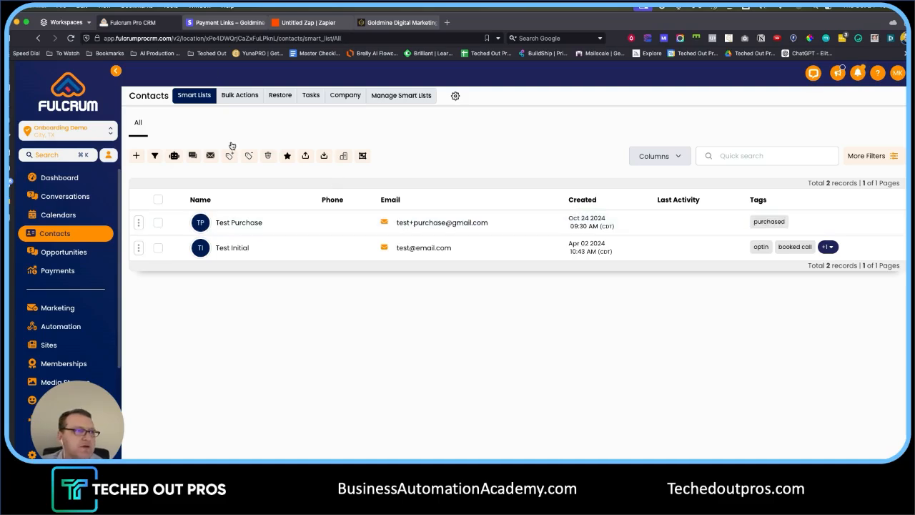
- Select the full generated payment-link URL in Stripe, then go back to the Zapier zap editor
left_click(224, 22)
left_click_drag(506, 293, 315, 283)
left_click(314, 22)
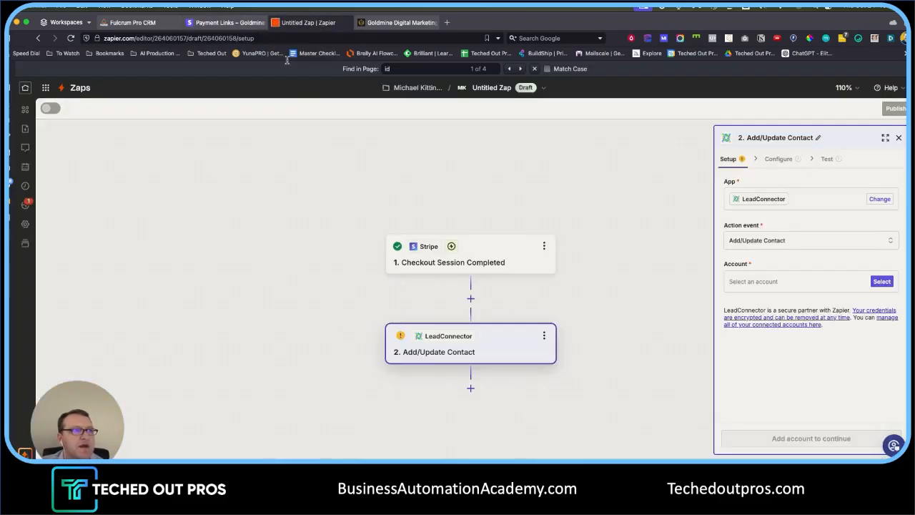